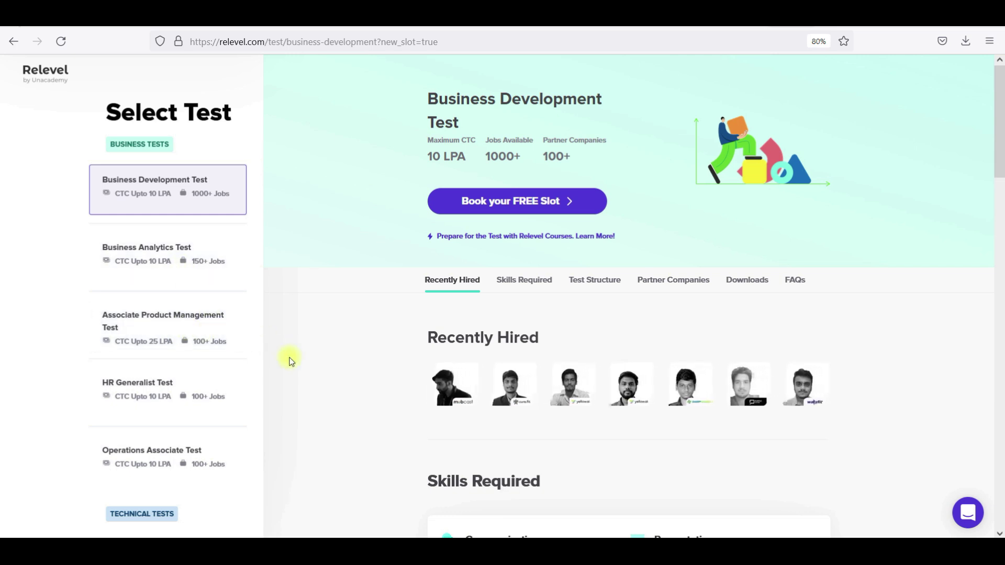
- Examine the Business Development Test page, from the list of available tests and required skills down to its downloads and frequently asked questions
{"action": "key", "text": "ctrl+minus"}
{"action": "key", "text": "ctrl+minus"}
{"action": "key", "text": "ctrl+minus"}
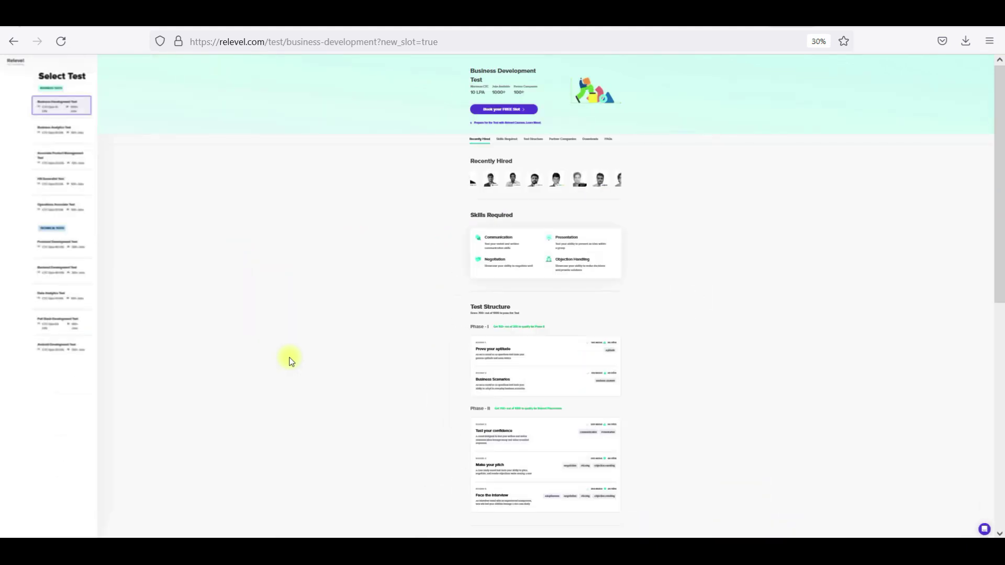
{"action": "key", "text": "ctrl+plus"}
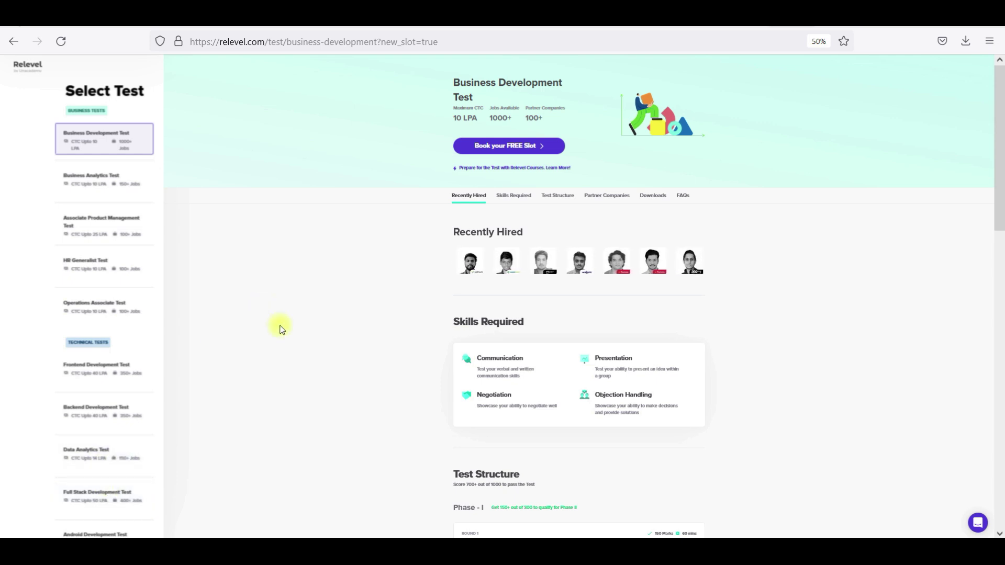
{"action": "key", "text": "ctrl+plus"}
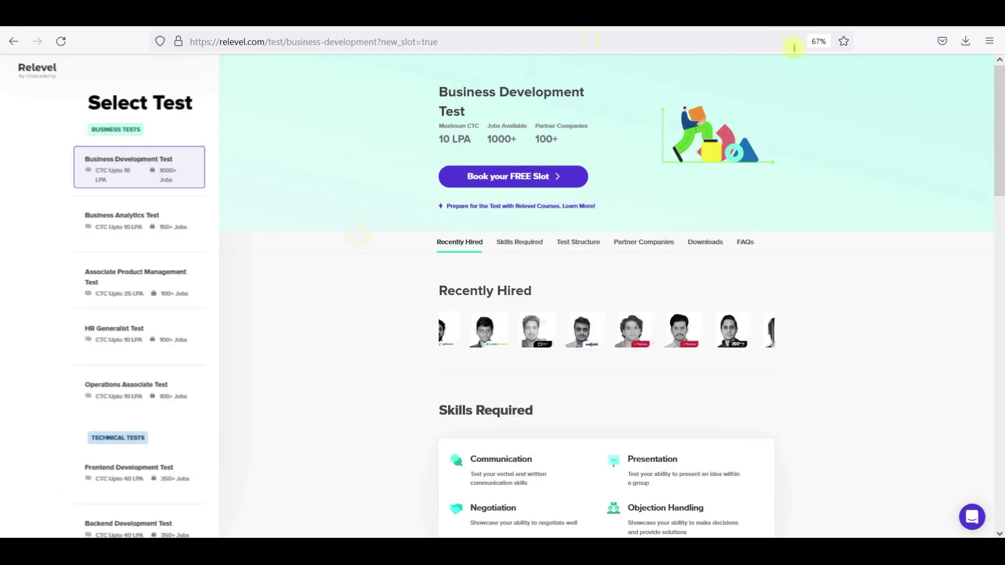
{"action": "key", "text": "ctrl+plus"}
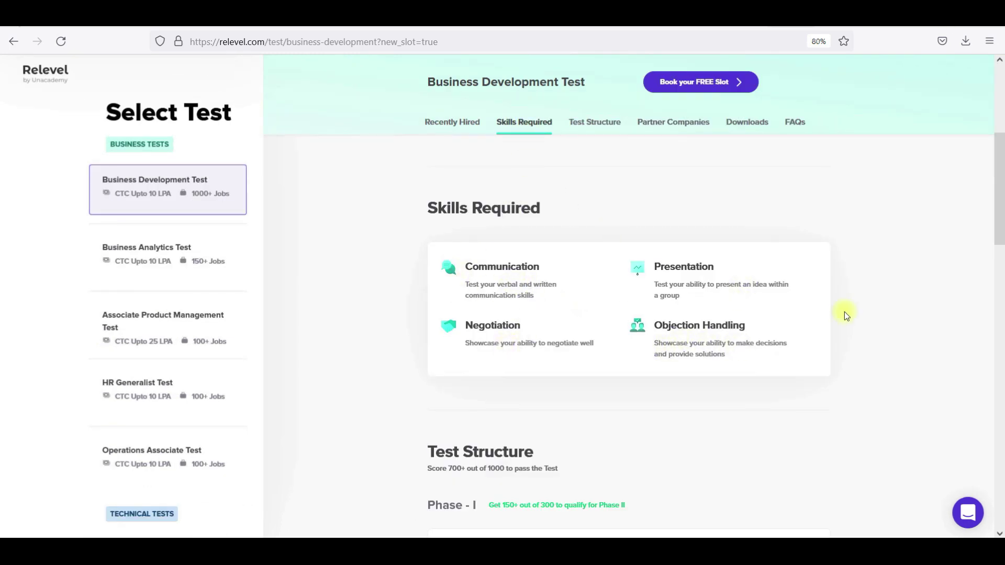
{"action": "left_click_drag", "start_coordinate": [999, 158], "coordinate": [996, 417]}
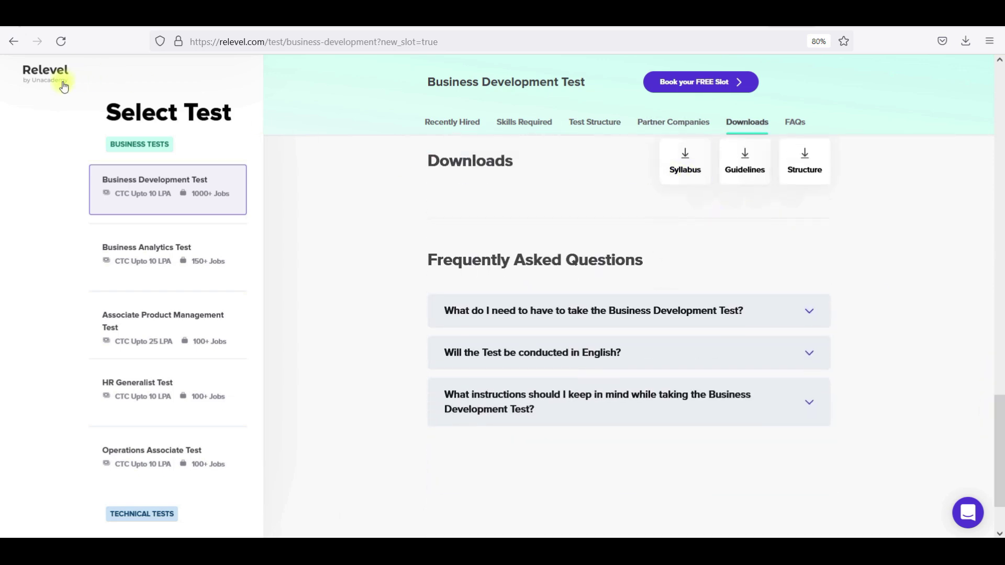
- Examine Relevel's home page for the hiring steps and read the answer to "Who can take the Relevel Test?"
{"action": "left_click", "coordinate": [43, 79]}
{"action": "left_click_drag", "start_coordinate": [1000, 116], "coordinate": [1002, 173]}
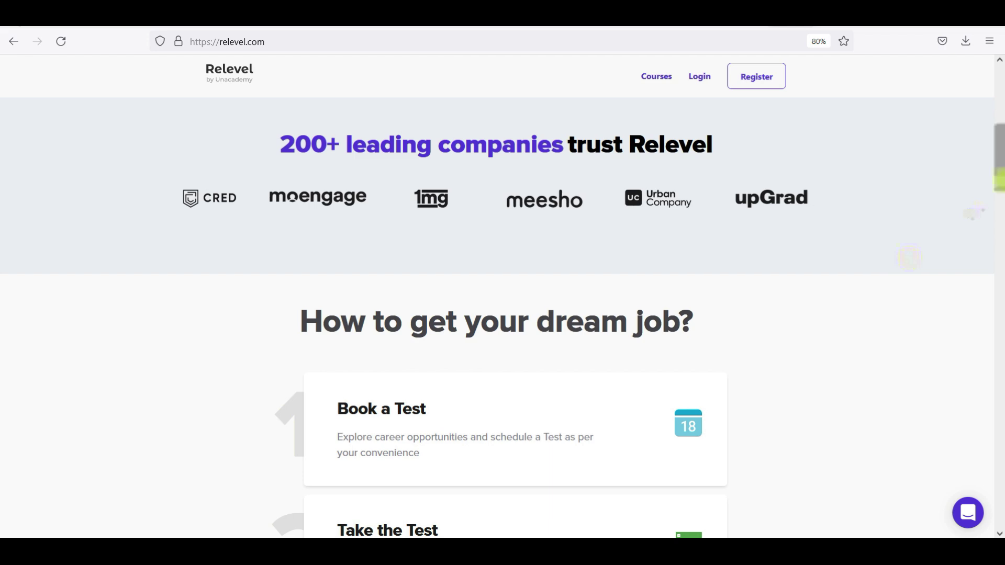
{"action": "left_click_drag", "start_coordinate": [1001, 164], "coordinate": [997, 237]}
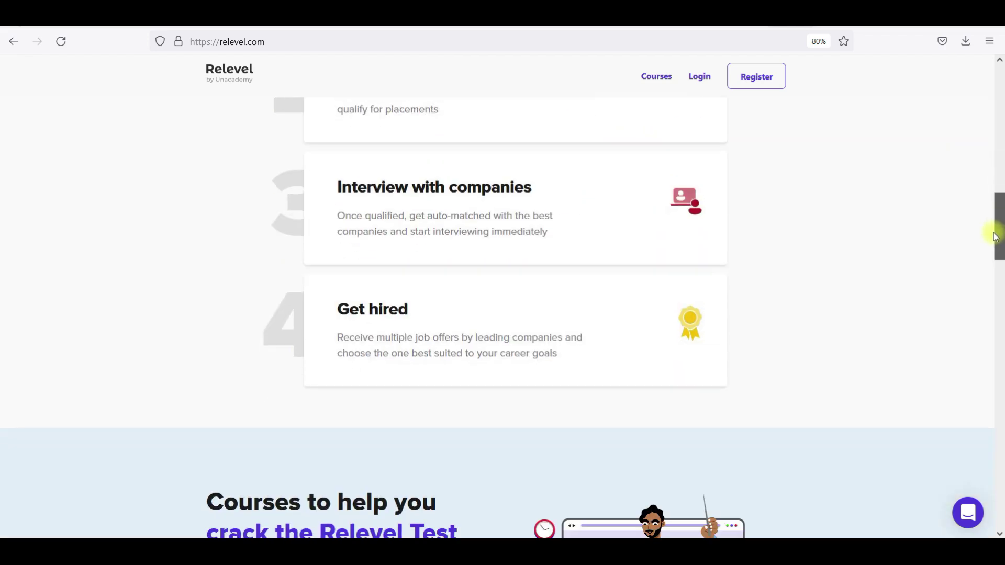
{"action": "left_click_drag", "start_coordinate": [996, 237], "coordinate": [1001, 474]}
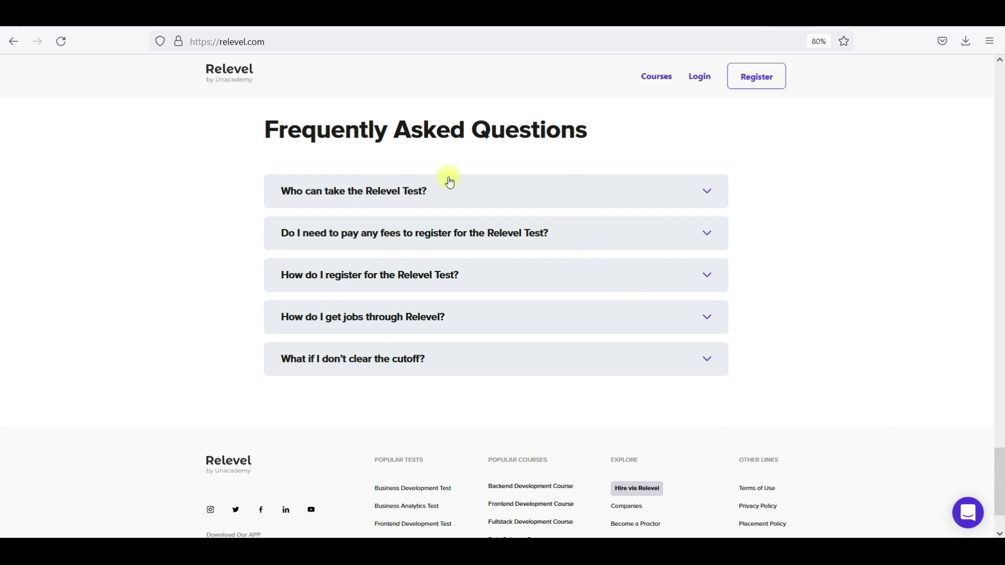
{"action": "left_click", "coordinate": [443, 202]}
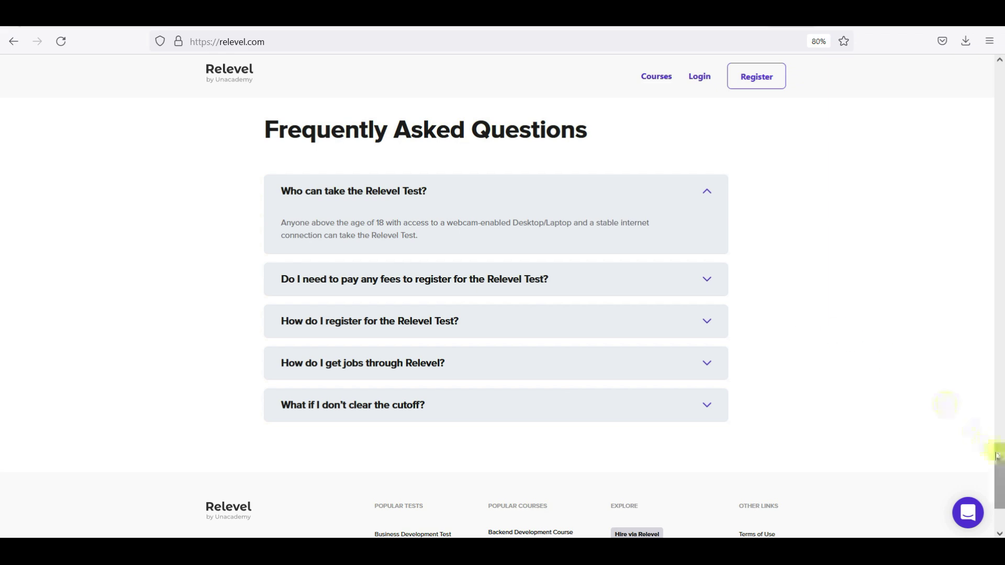
{"action": "left_click_drag", "start_coordinate": [999, 455], "coordinate": [1001, 49]}
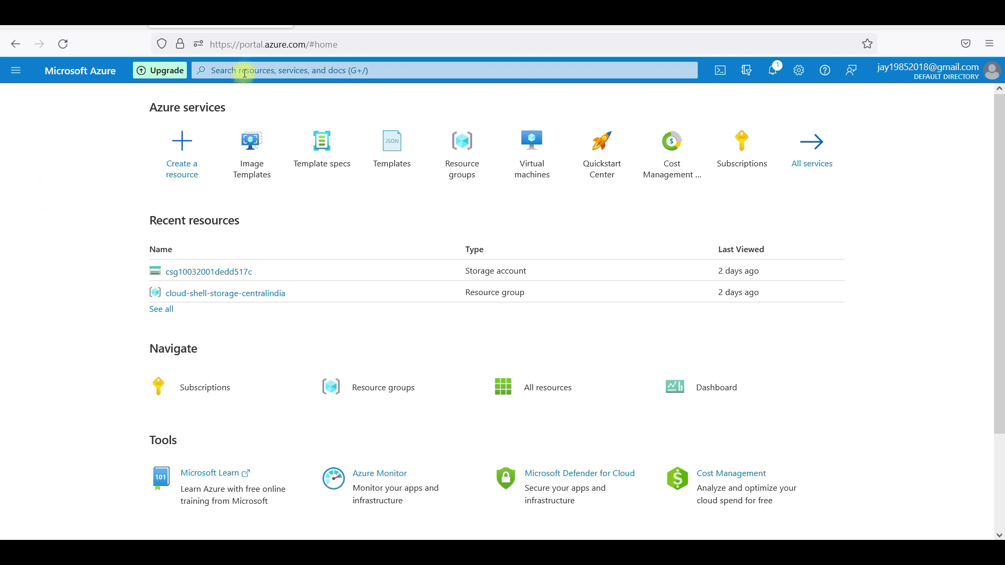
- Open the list of resource groups in the Azure portal
{"action": "left_click", "coordinate": [265, 69]}
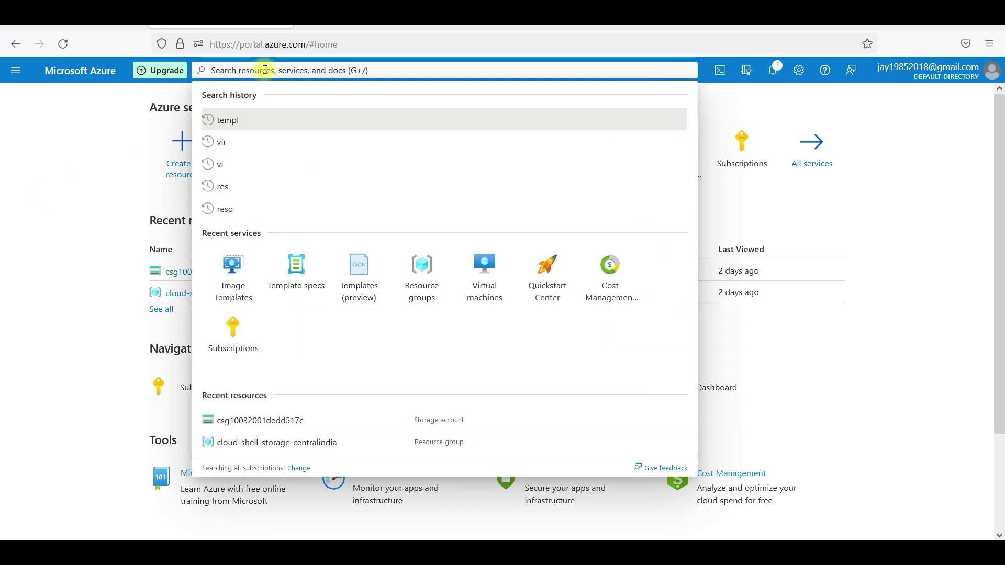
{"action": "left_click", "coordinate": [425, 268]}
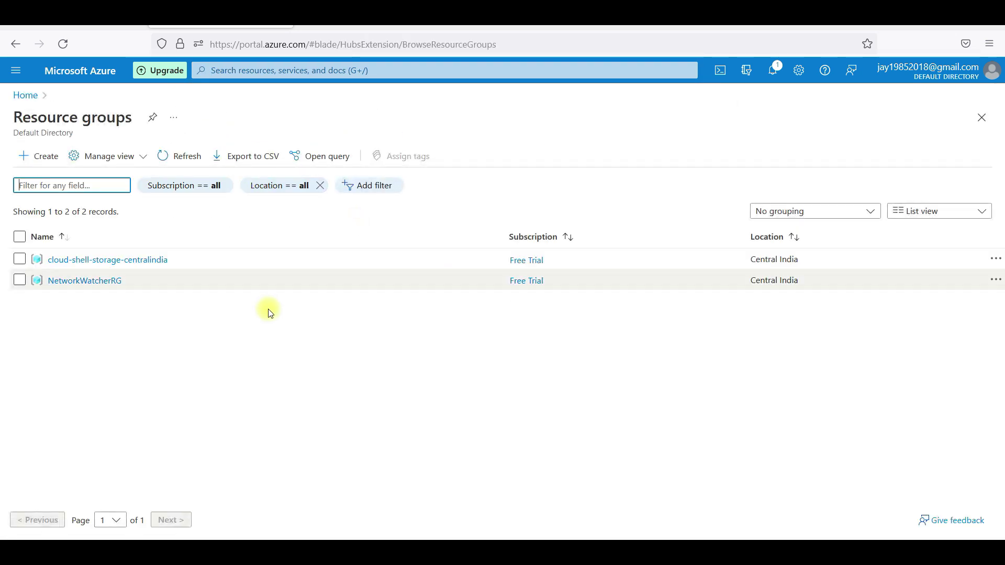
{"action": "left_click", "coordinate": [291, 352]}
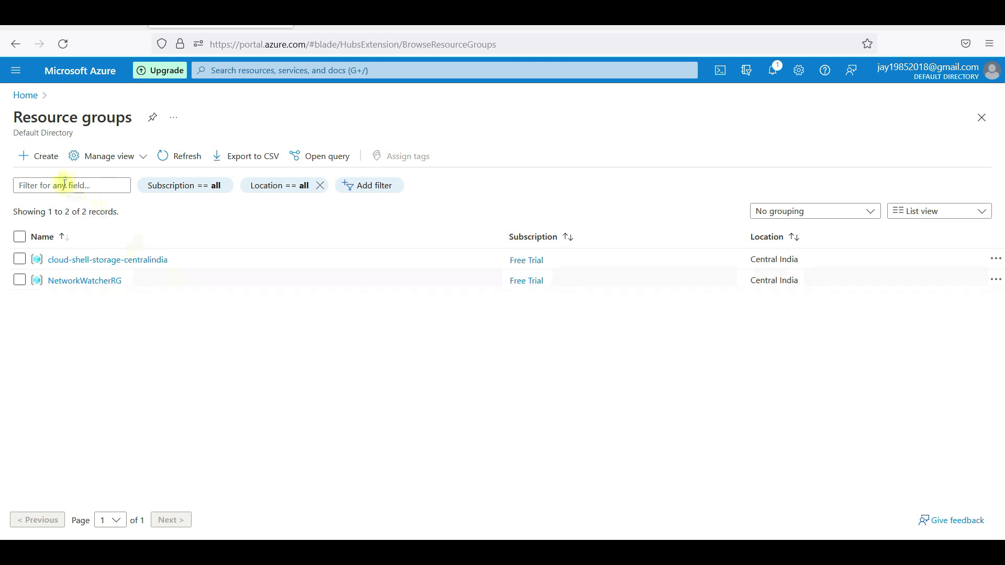
- Create a resource group named example in the (Asia Pacific) Central India region and open its overview at full width
{"action": "left_click", "coordinate": [47, 160]}
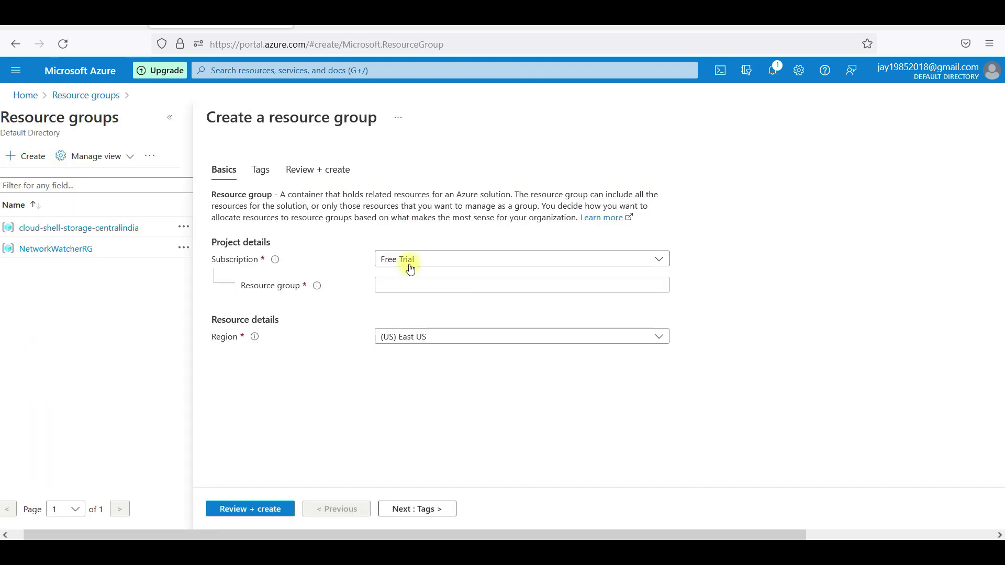
{"action": "left_click", "coordinate": [419, 285]}
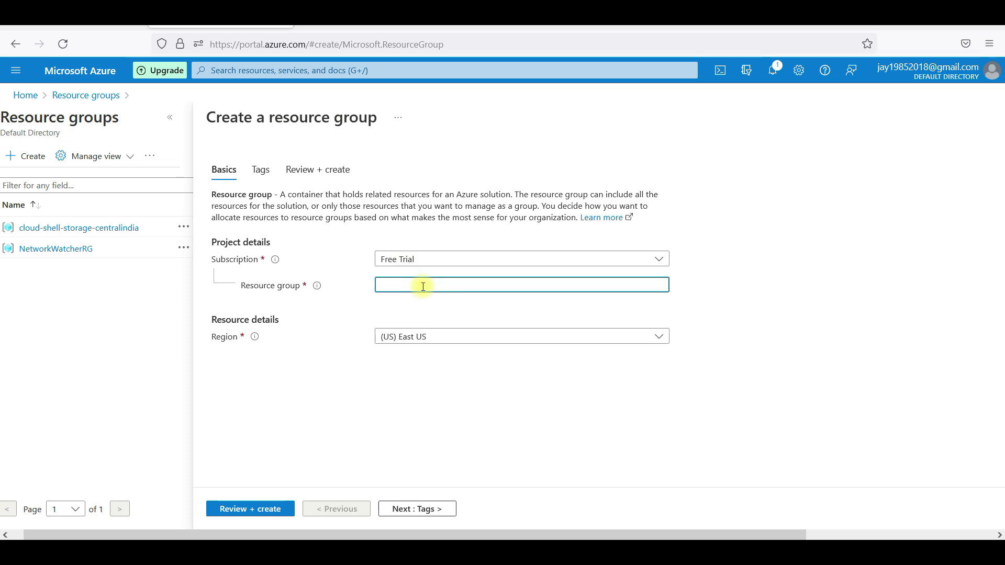
{"action": "type", "text": "example"}
{"action": "left_click", "coordinate": [440, 338]}
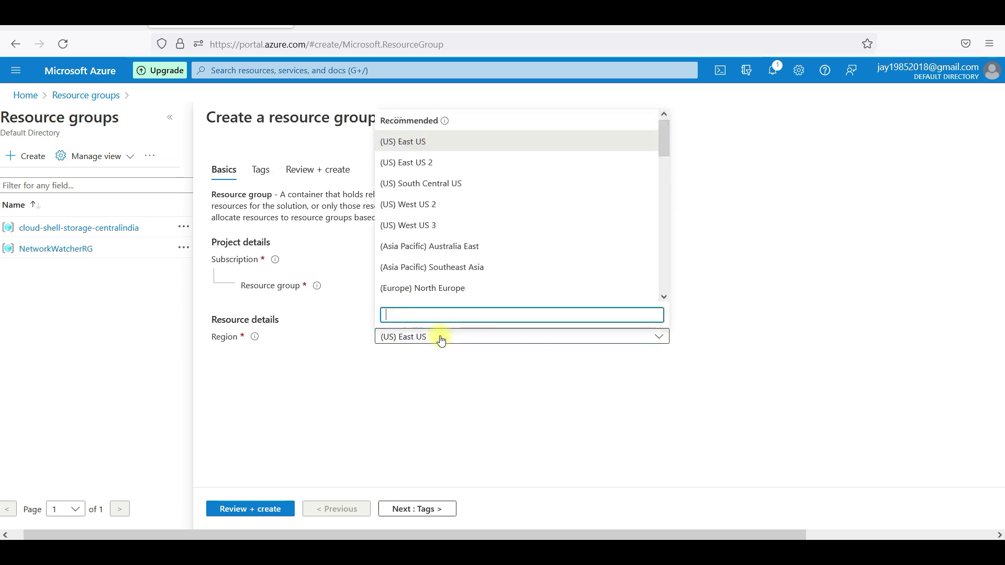
{"action": "type", "text": "india"}
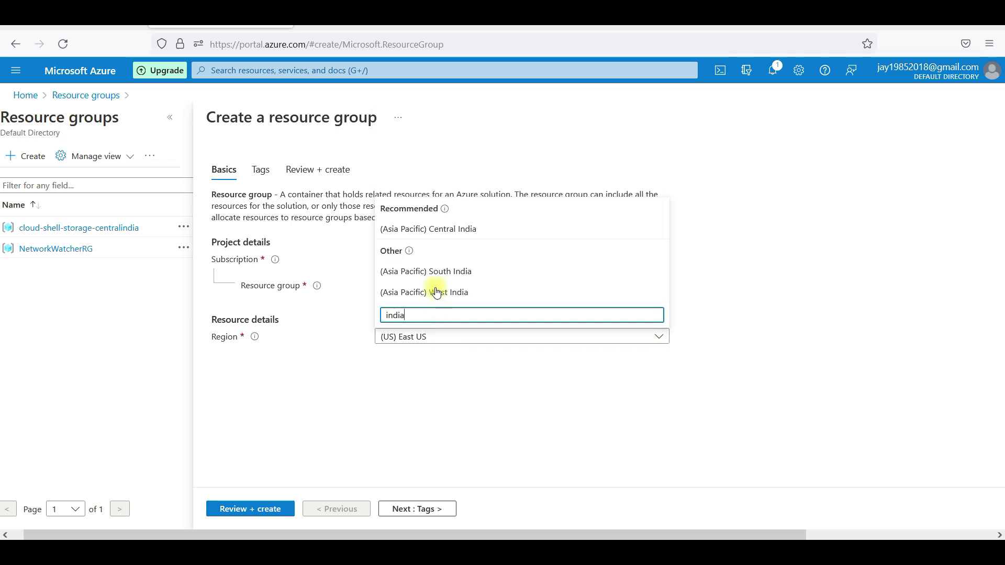
{"action": "left_click", "coordinate": [428, 229]}
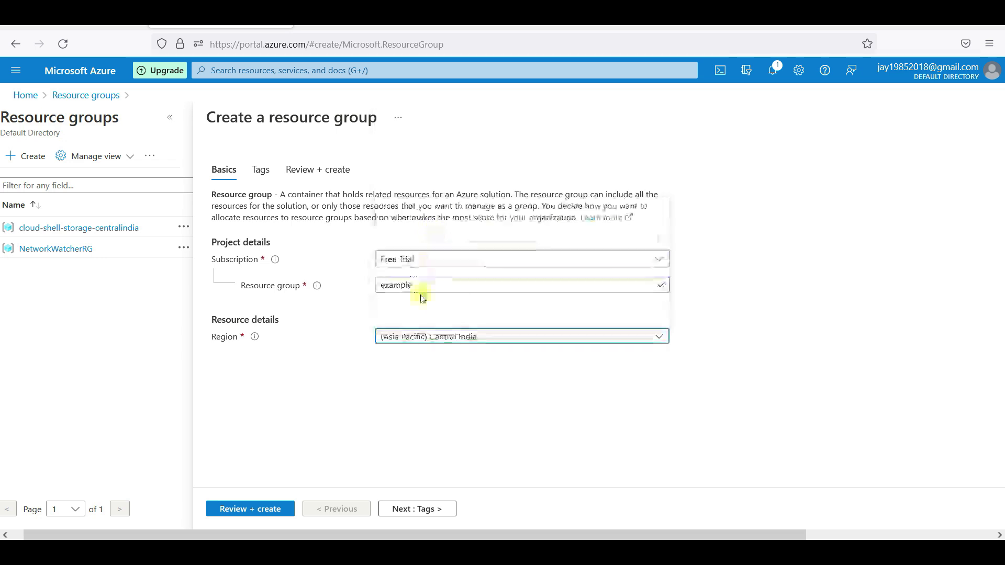
{"action": "left_click", "coordinate": [251, 508]}
{"action": "left_click", "coordinate": [233, 507]}
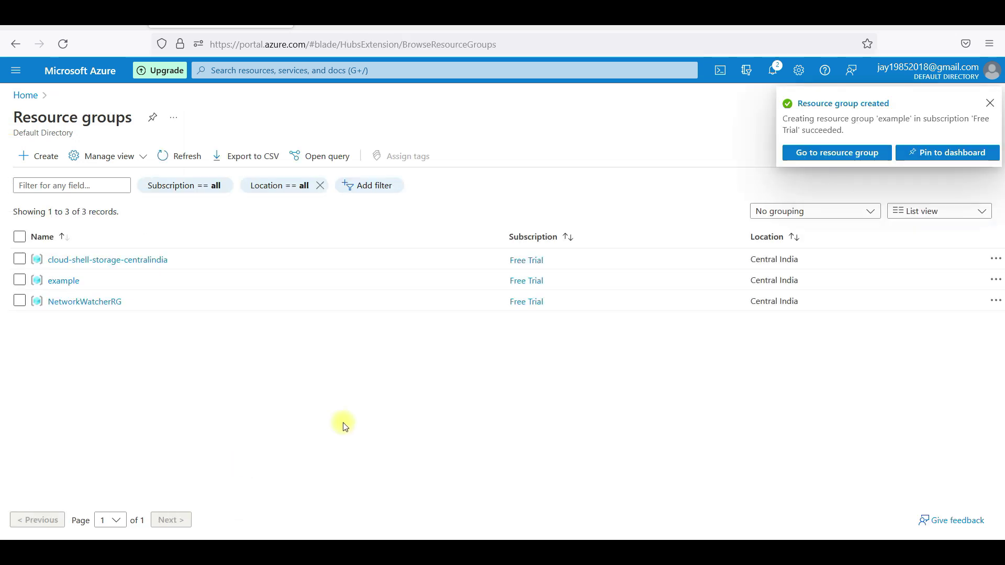
{"action": "left_click", "coordinate": [58, 281]}
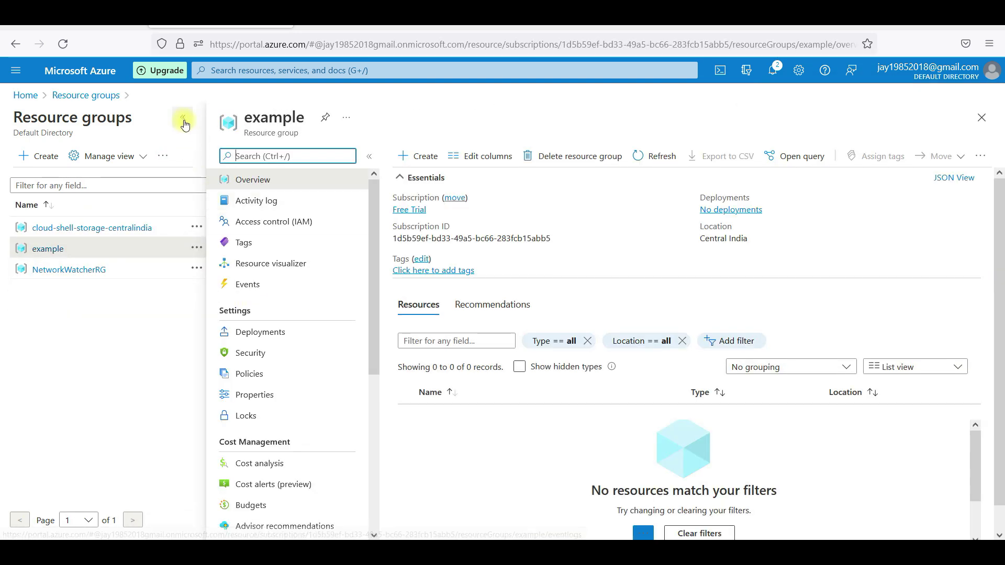
{"action": "left_click", "coordinate": [184, 123]}
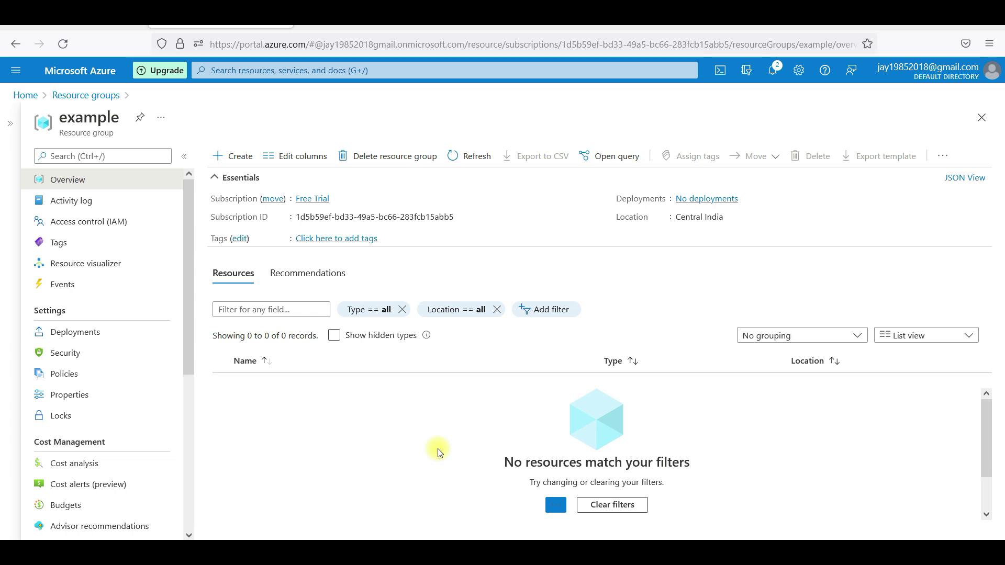
- Find the Virtual machines service and start creating a new virtual machine, with the creation form expanded
{"action": "left_click", "coordinate": [369, 74]}
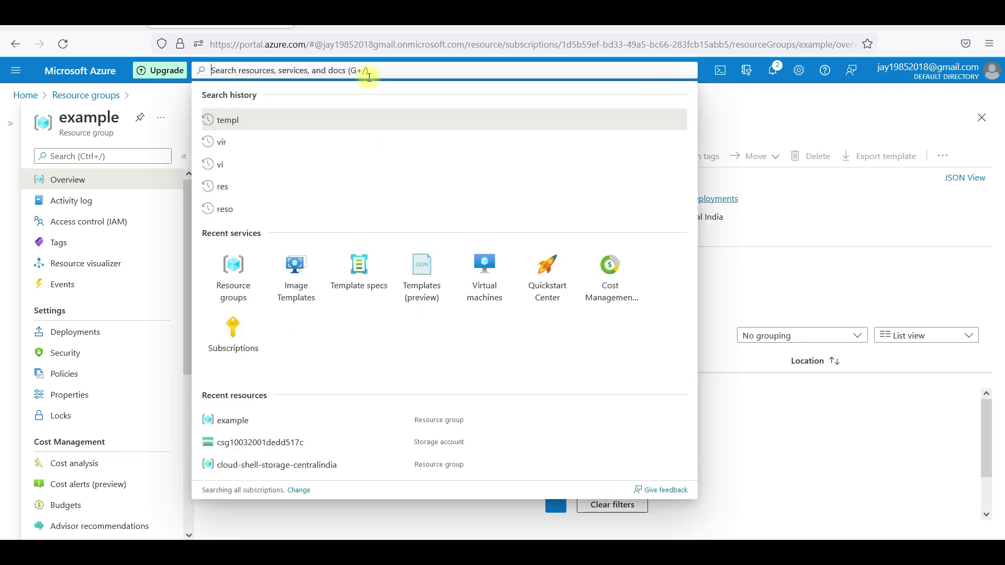
{"action": "type", "text": "vir"}
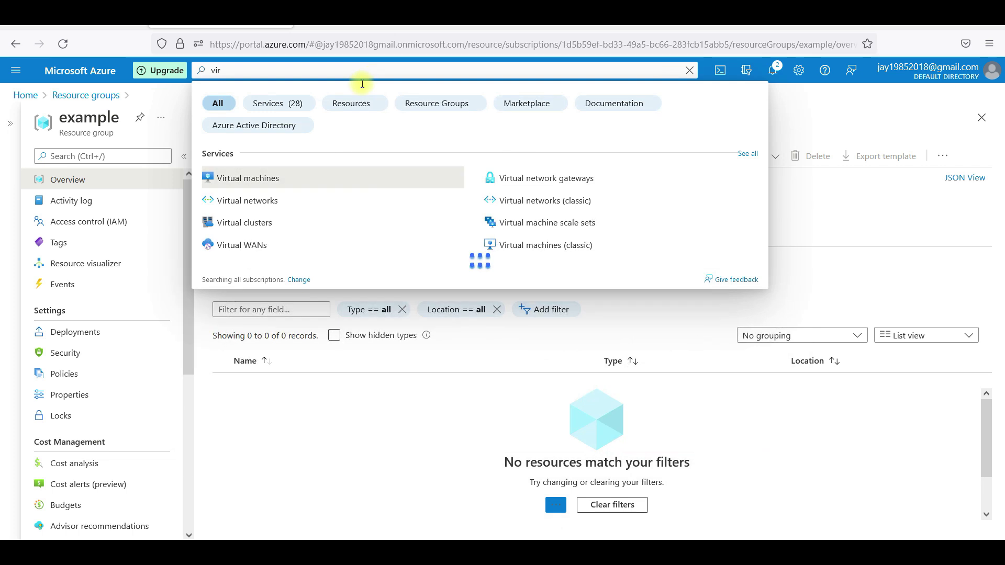
{"action": "left_click", "coordinate": [248, 179]}
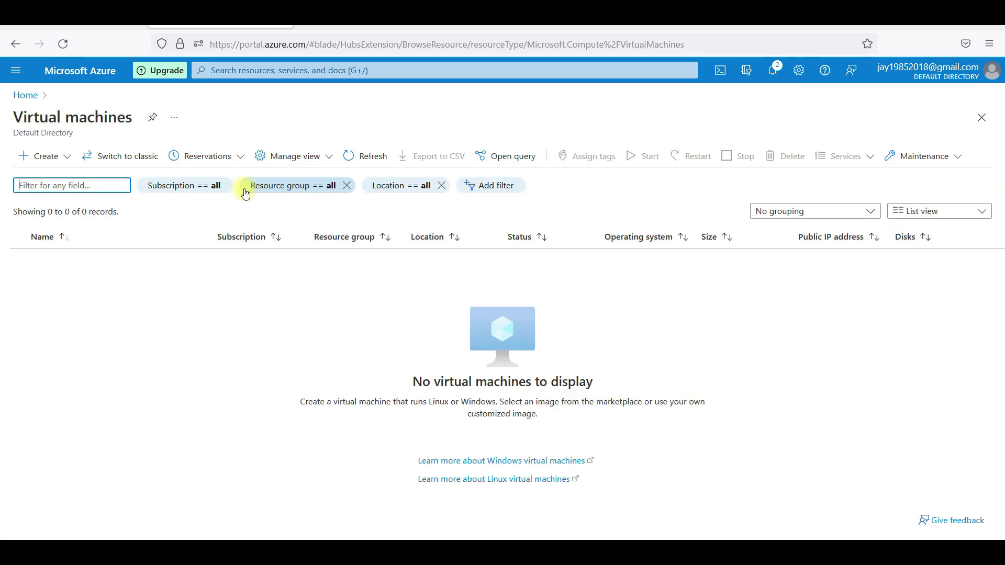
{"action": "left_click", "coordinate": [50, 156]}
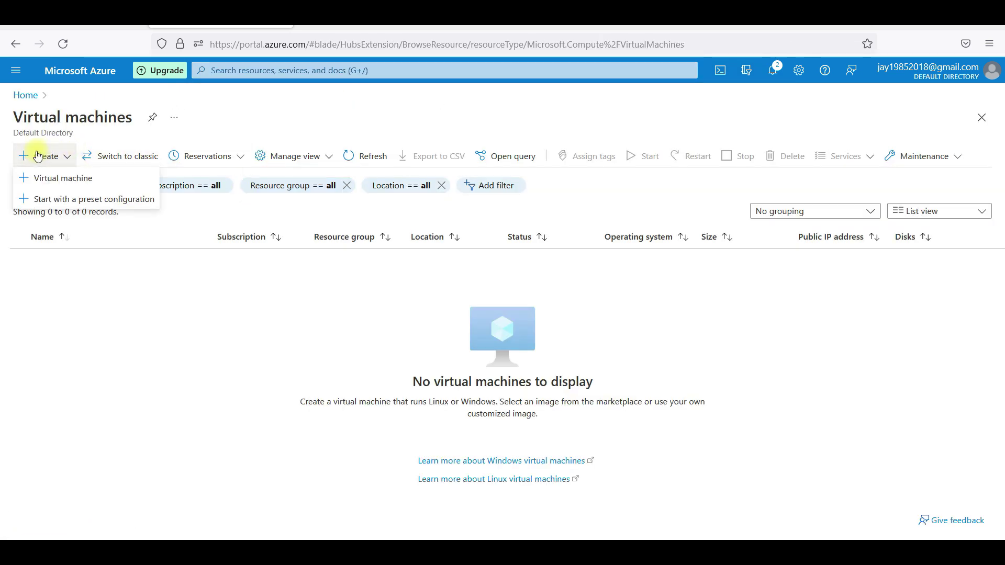
{"action": "left_click", "coordinate": [64, 179]}
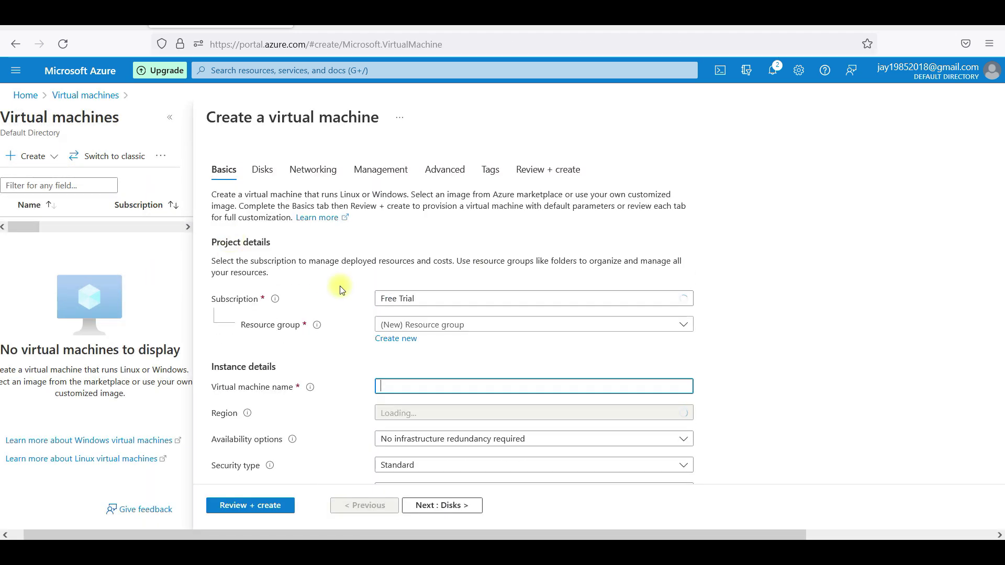
{"action": "left_click", "coordinate": [169, 117]}
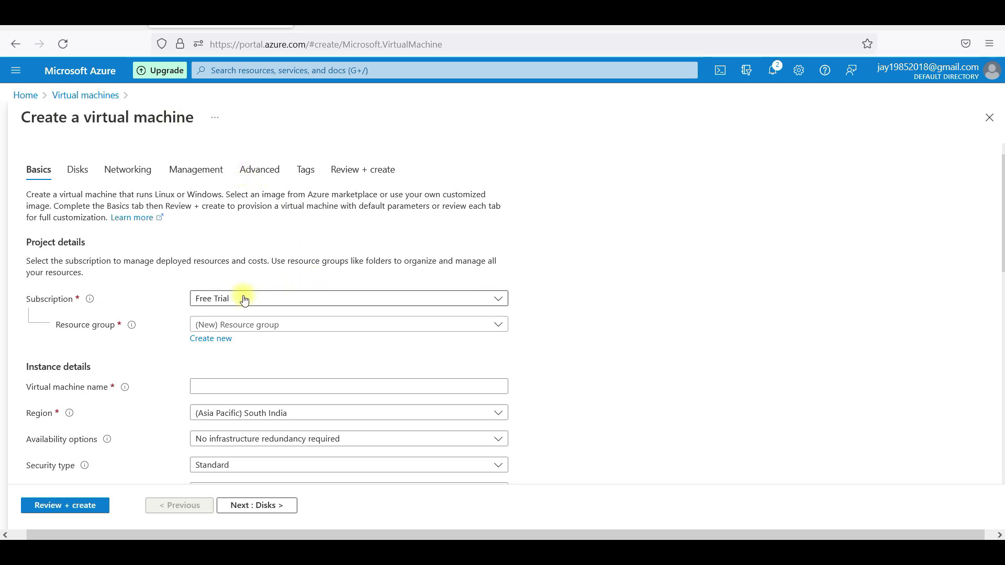
- Assign the virtual machine to the example resource group and name it linux-01
{"action": "left_click", "coordinate": [278, 326]}
{"action": "left_click", "coordinate": [218, 394]}
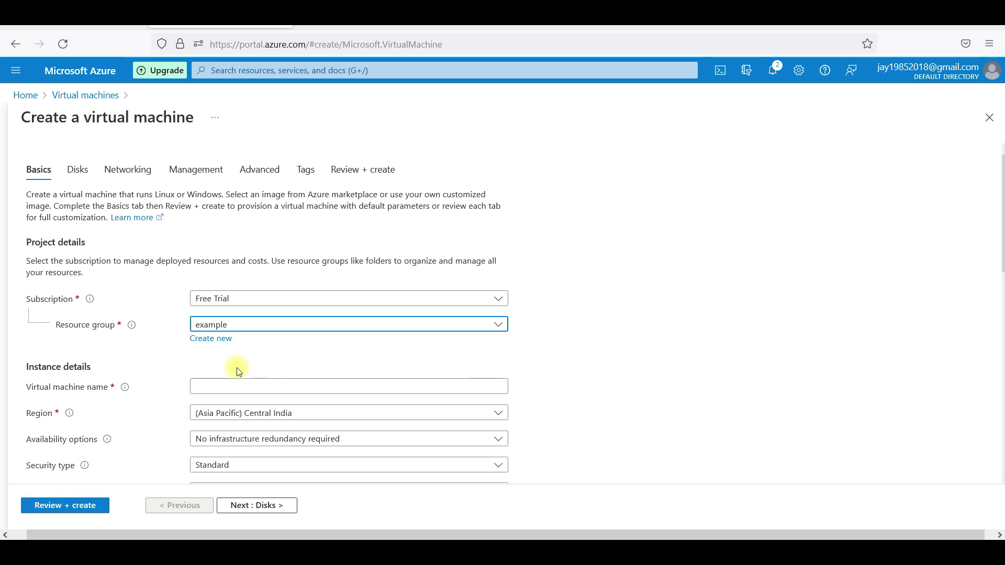
{"action": "left_click", "coordinate": [292, 387]}
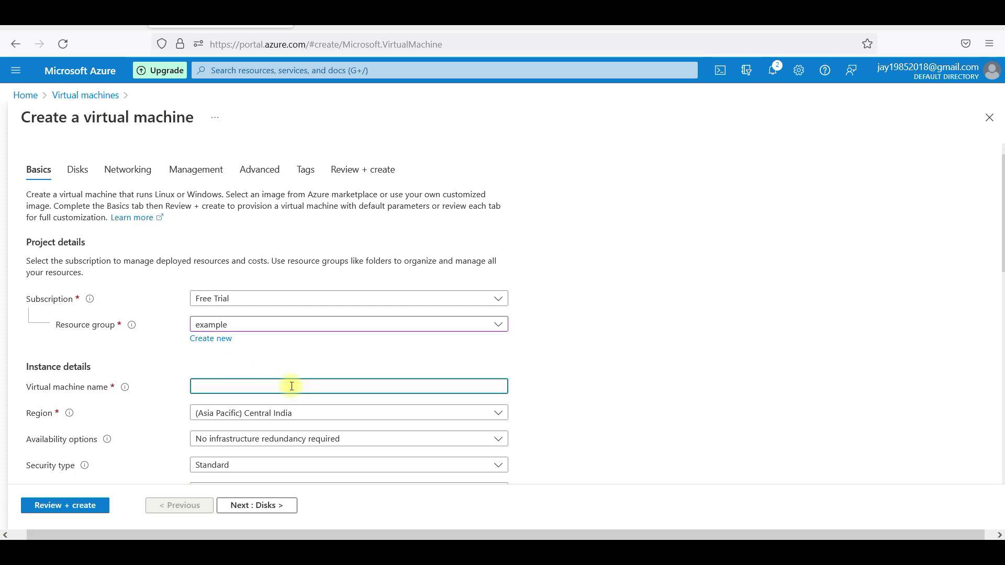
{"action": "type", "text": "linux-01"}
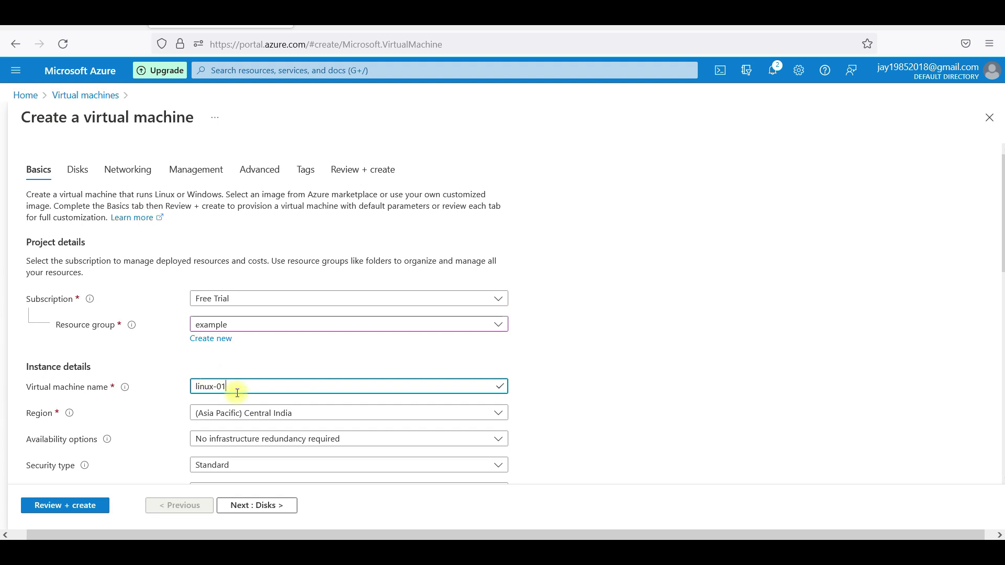
{"action": "left_click", "coordinate": [583, 344]}
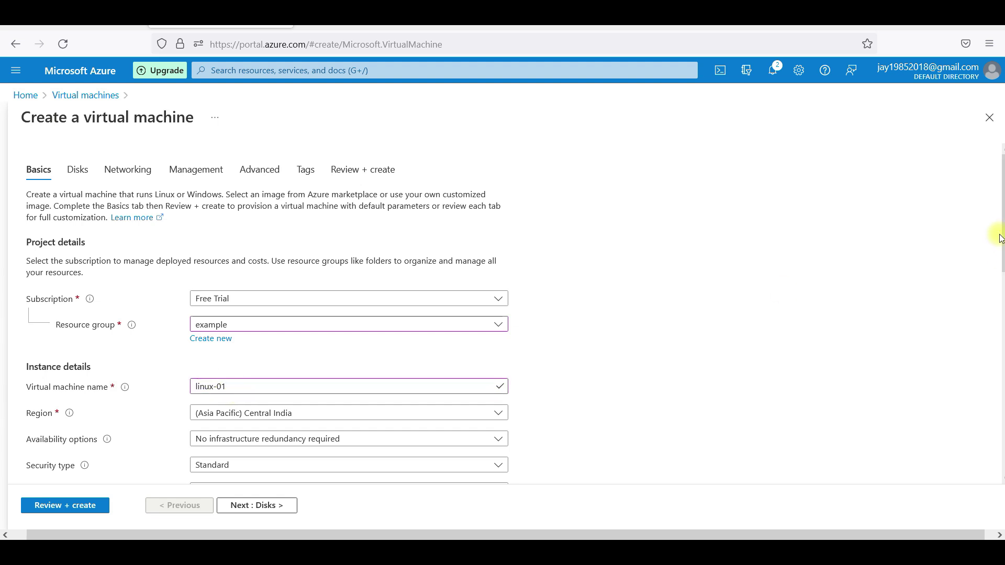
- Change the virtual machine name to windows-01
{"action": "scroll", "coordinate": [999, 246], "scroll_direction": "down", "scroll_amount": 3}
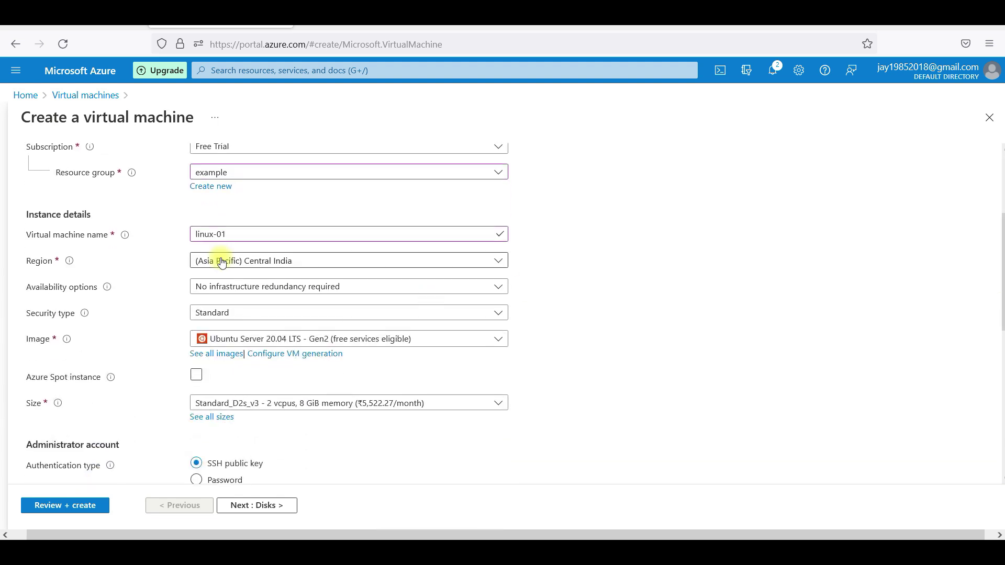
{"action": "left_click", "coordinate": [213, 234]}
{"action": "key", "text": "BackSpace"}
{"action": "key", "text": "BackSpace"}
{"action": "key", "text": "BackSpace"}
{"action": "key", "text": "BackSpace"}
{"action": "key", "text": "BackSpace"}
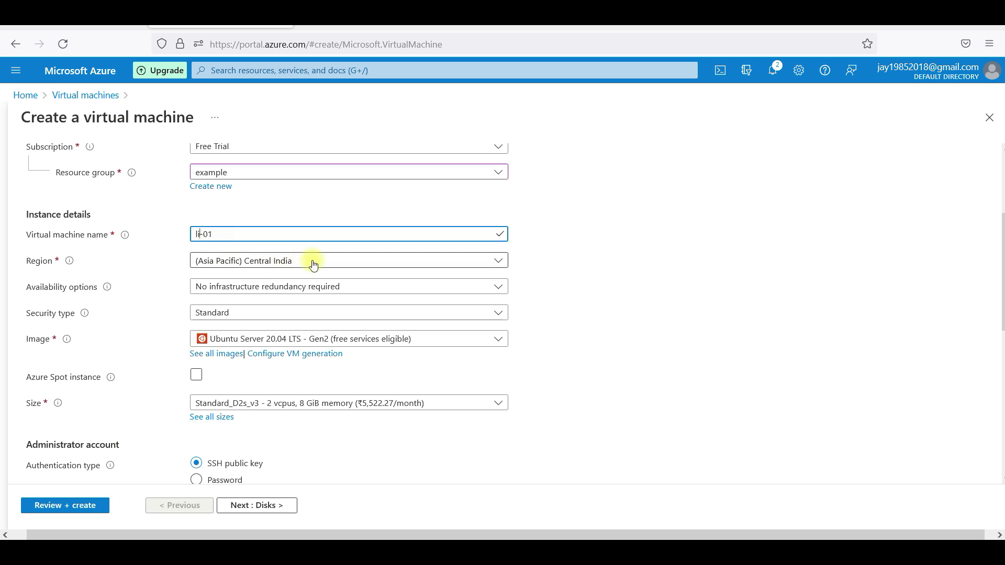
{"action": "type", "text": "windows"}
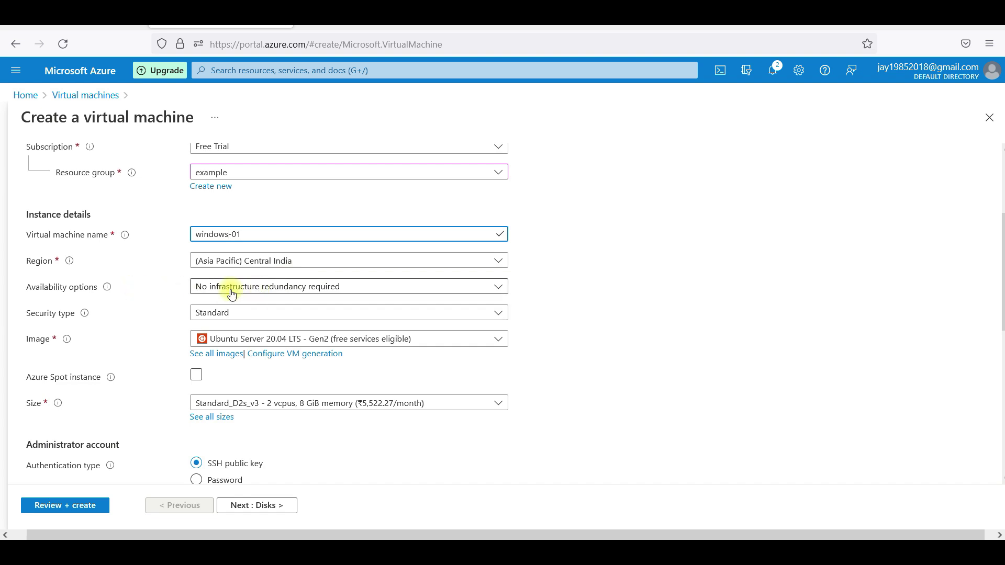
- Keep availability at No infrastructure redundancy required and choose the Windows Server 2022 Datacenter: Azure Edition - Gen2 (free services eligible) image
{"action": "left_click", "coordinate": [332, 298]}
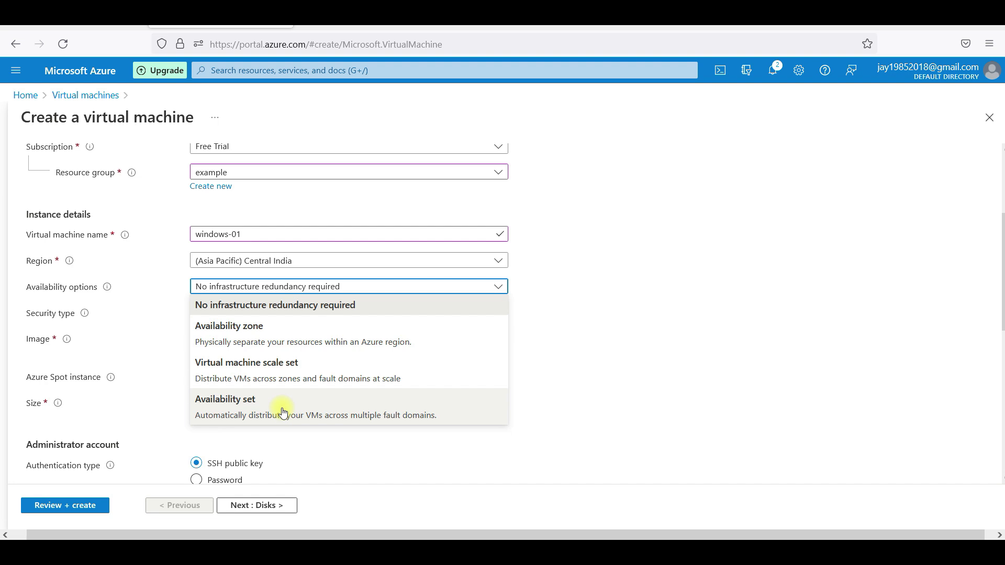
{"action": "left_click", "coordinate": [570, 415]}
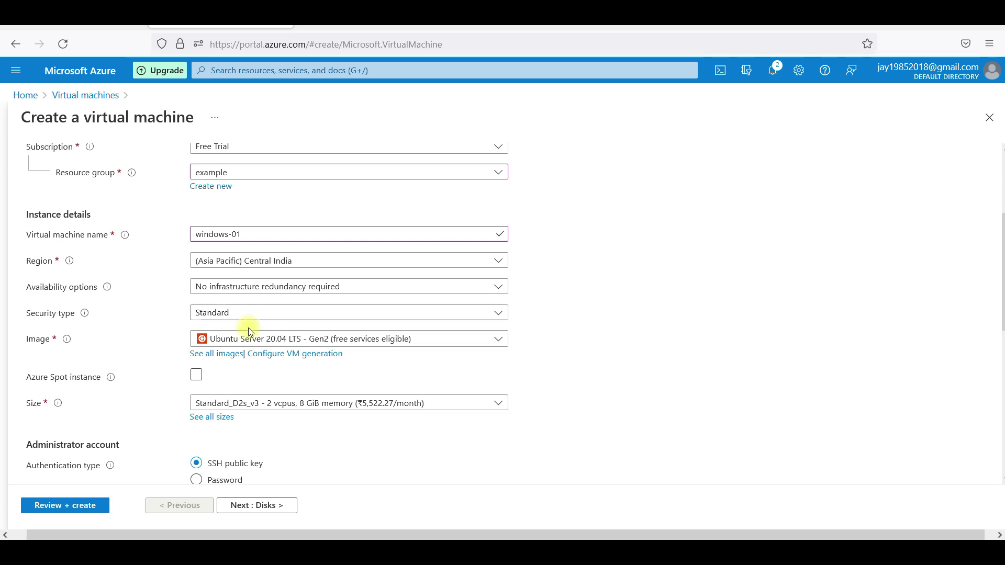
{"action": "left_click", "coordinate": [264, 339]}
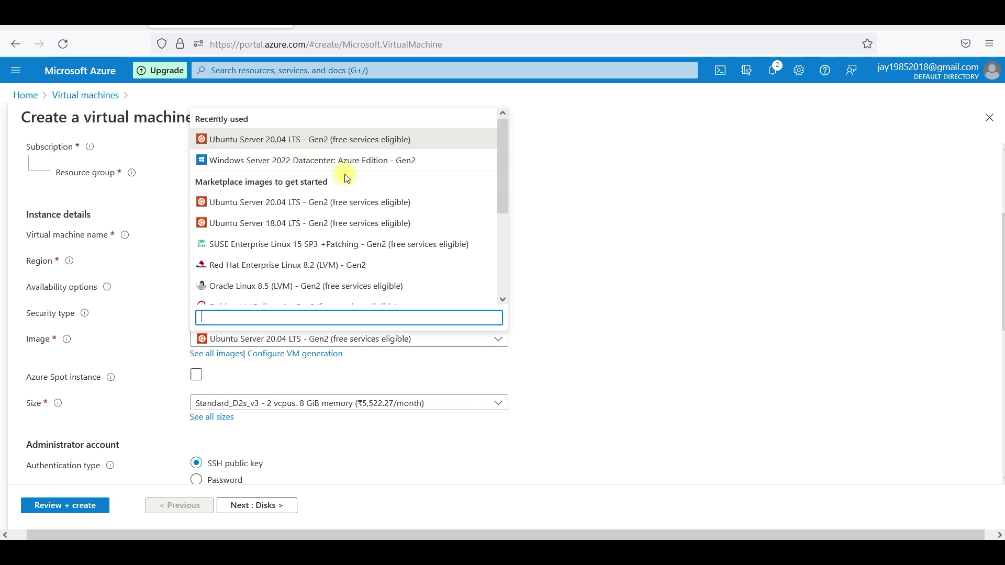
{"action": "left_click_drag", "start_coordinate": [502, 179], "coordinate": [504, 237]}
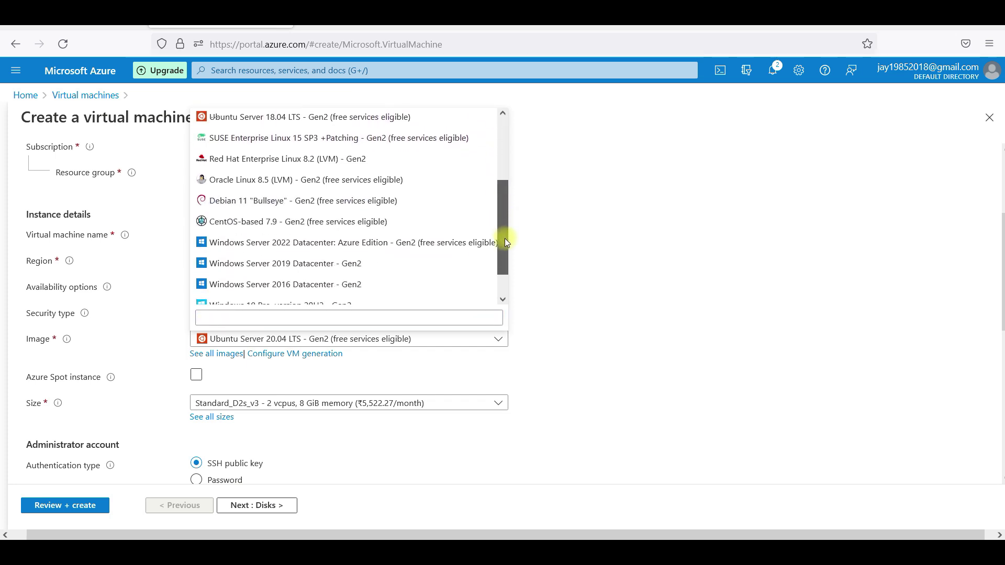
{"action": "left_click", "coordinate": [433, 250]}
{"action": "left_click", "coordinate": [231, 378]}
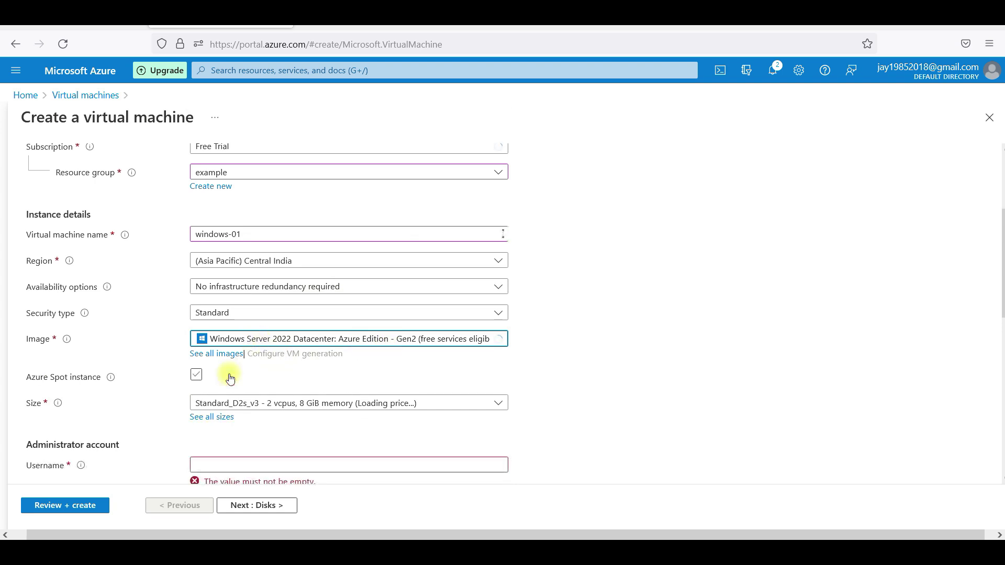
{"action": "left_click", "coordinate": [197, 375]}
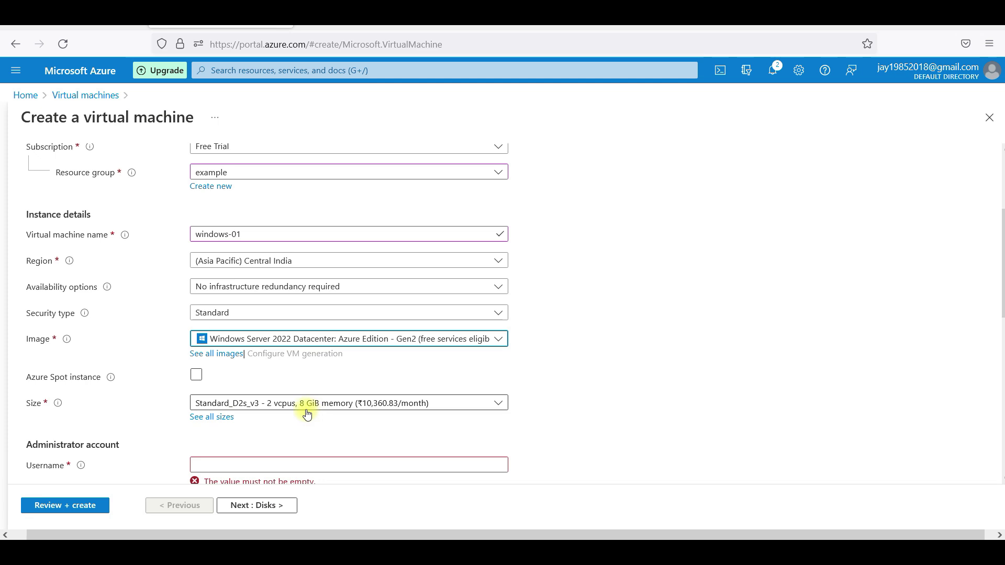
- Set the administrator account username of the virtual machine to azureuser
{"action": "left_click_drag", "start_coordinate": [995, 293], "coordinate": [998, 348]}
{"action": "left_click", "coordinate": [619, 259]}
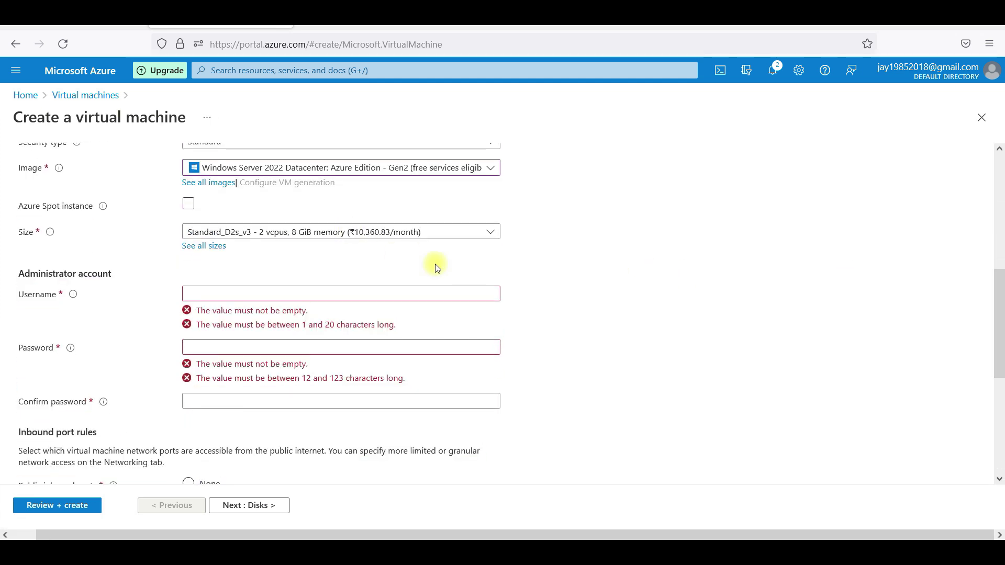
{"action": "left_click", "coordinate": [325, 288]}
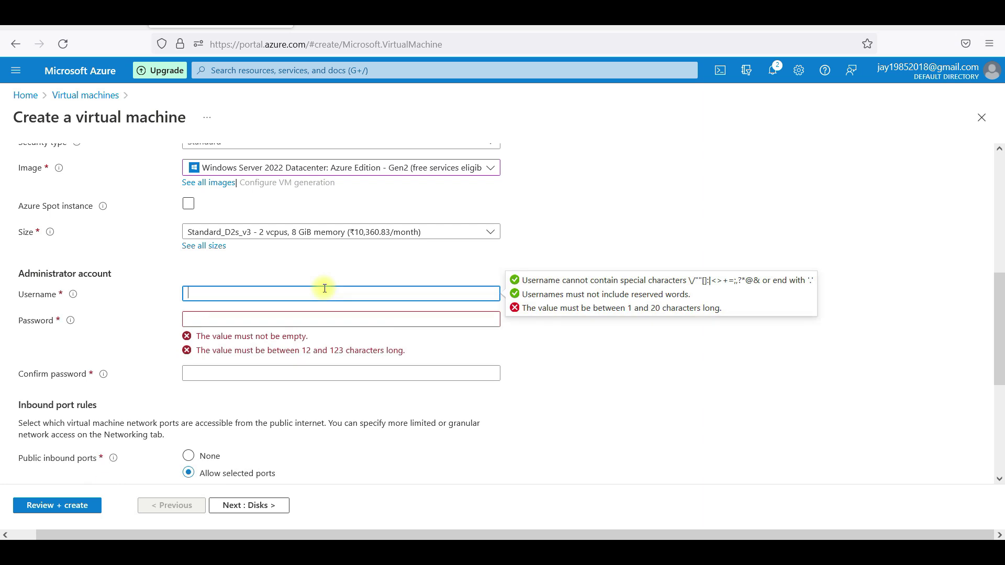
{"action": "type", "text": "azureuser"}
{"action": "key", "text": "Tab"}
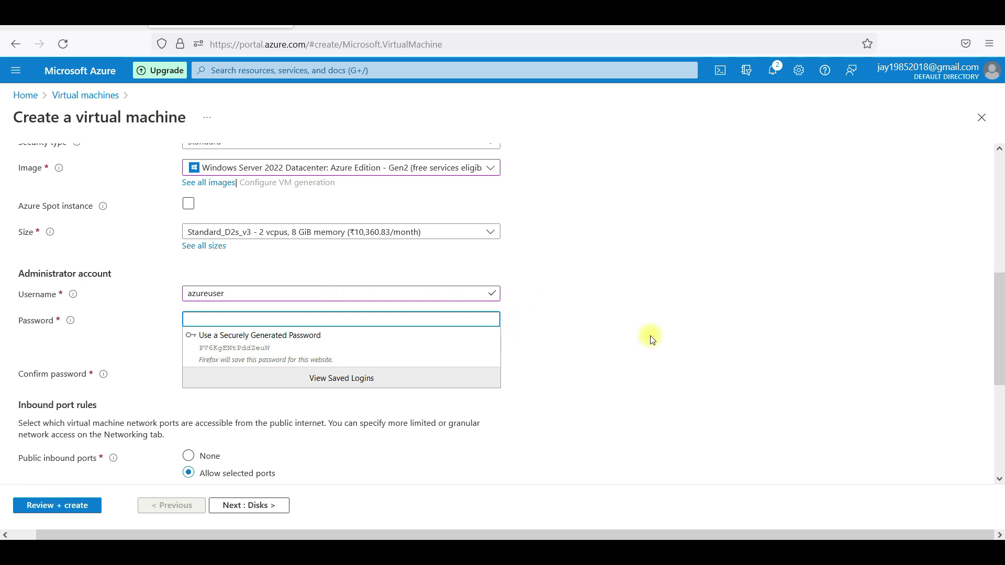
{"action": "type", "text": "••••••"}
{"action": "key", "text": "BackSpace"}
{"action": "key", "text": "BackSpace"}
{"action": "key", "text": "BackSpace"}
{"action": "key", "text": "BackSpace"}
{"action": "key", "text": "BackSpace"}
{"action": "key", "text": "BackSpace"}
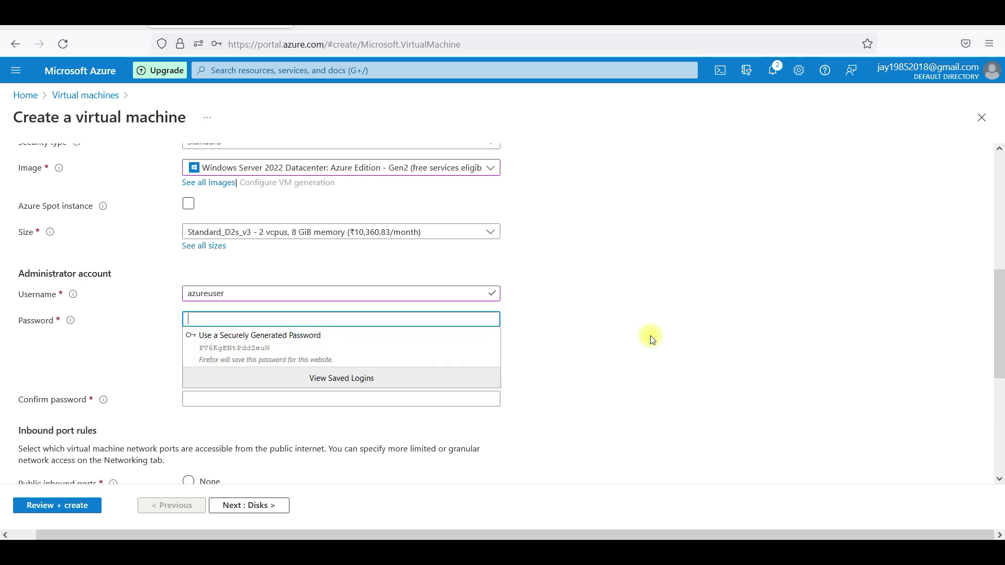
- Enter the administrator account password and repeat it in the password confirmation
{"action": "type", "text": "•••••••••••"}
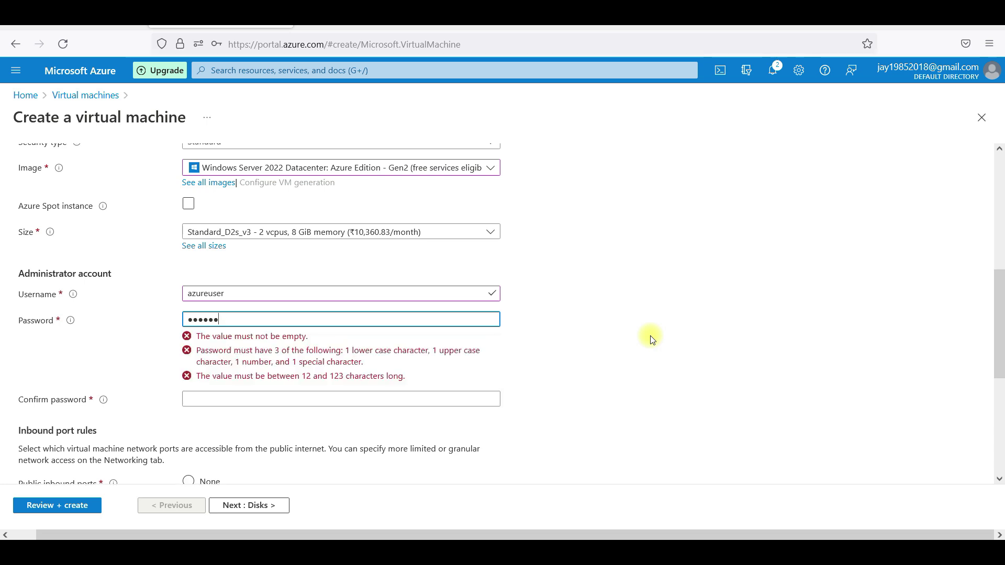
{"action": "type", "text": "•••"}
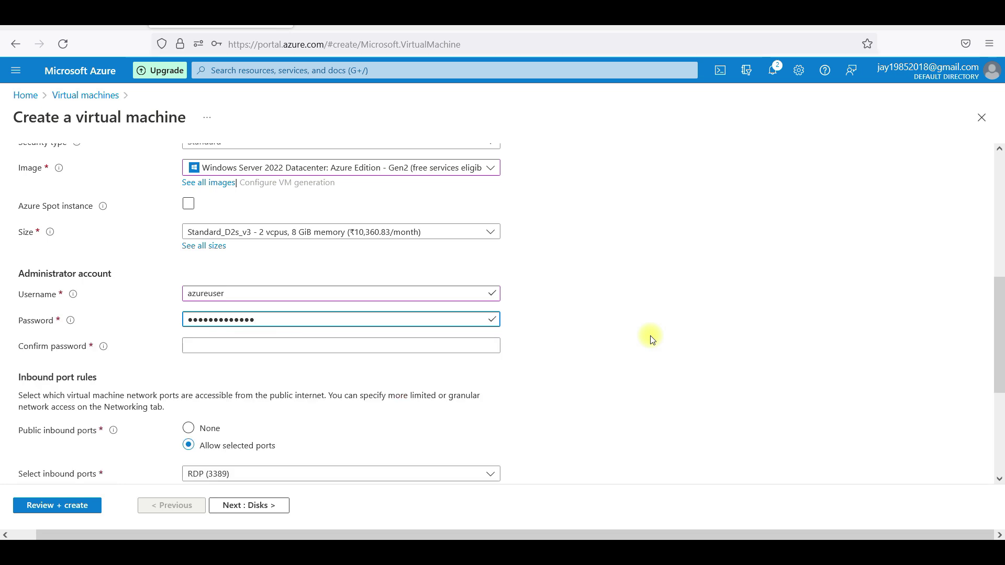
{"action": "left_click", "coordinate": [344, 350]}
{"action": "type", "text": "•••••••"}
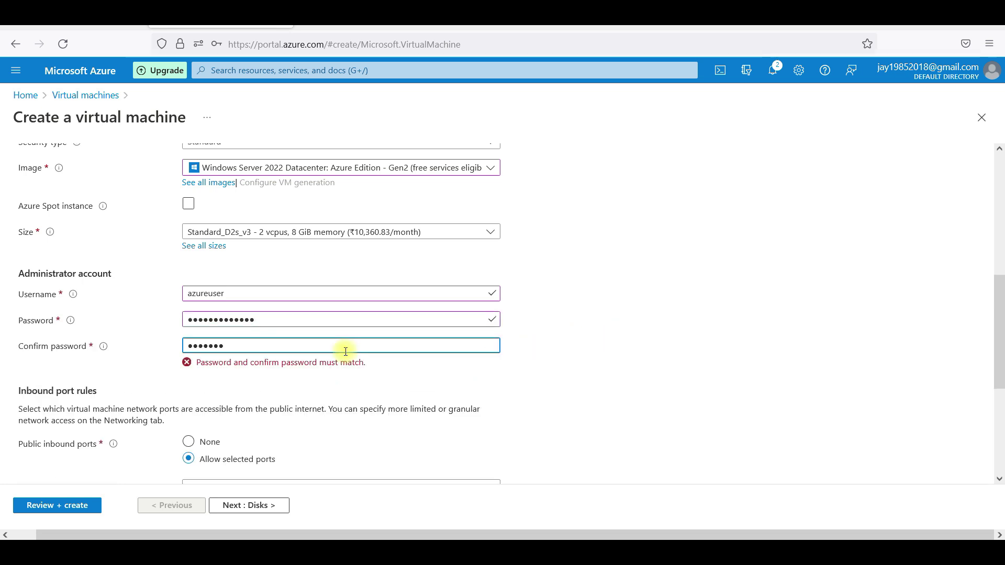
{"action": "type", "text": "•••••••"}
{"action": "left_click", "coordinate": [603, 400]}
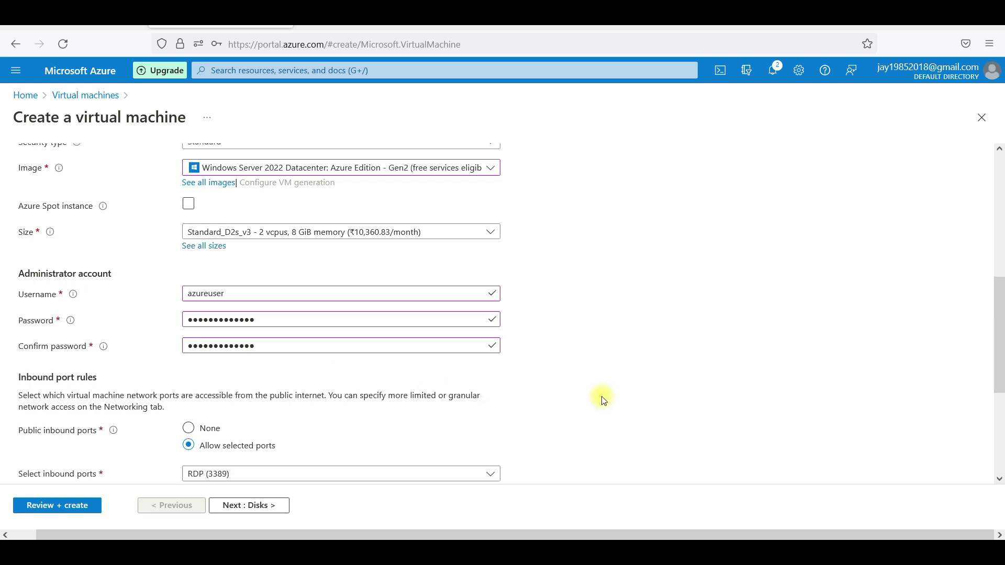
- Keep the default inbound port, licensing and disk settings and proceed to the final review of the virtual machine
{"action": "scroll", "coordinate": [1001, 329], "scroll_direction": "down", "scroll_amount": 4}
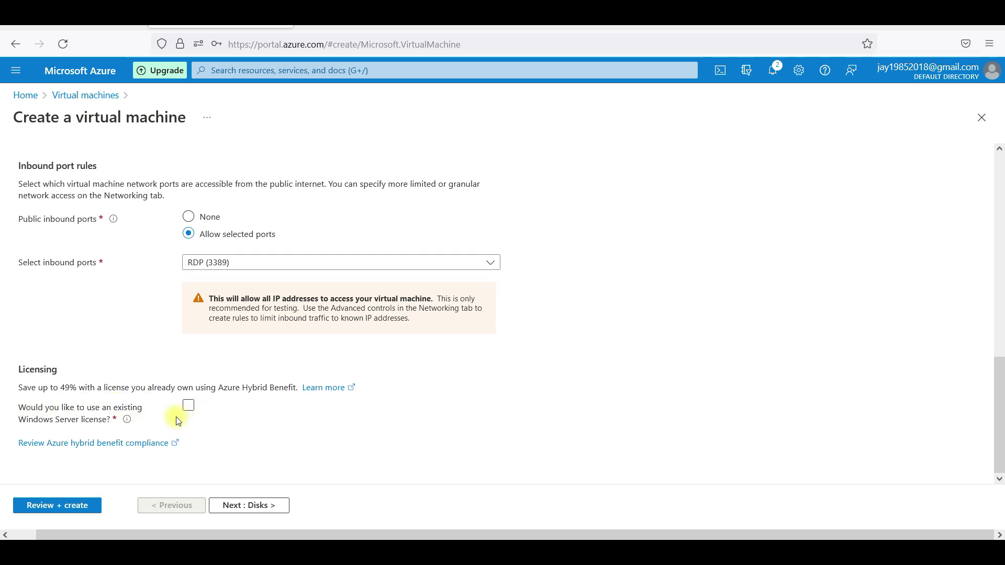
{"action": "left_click", "coordinate": [257, 506]}
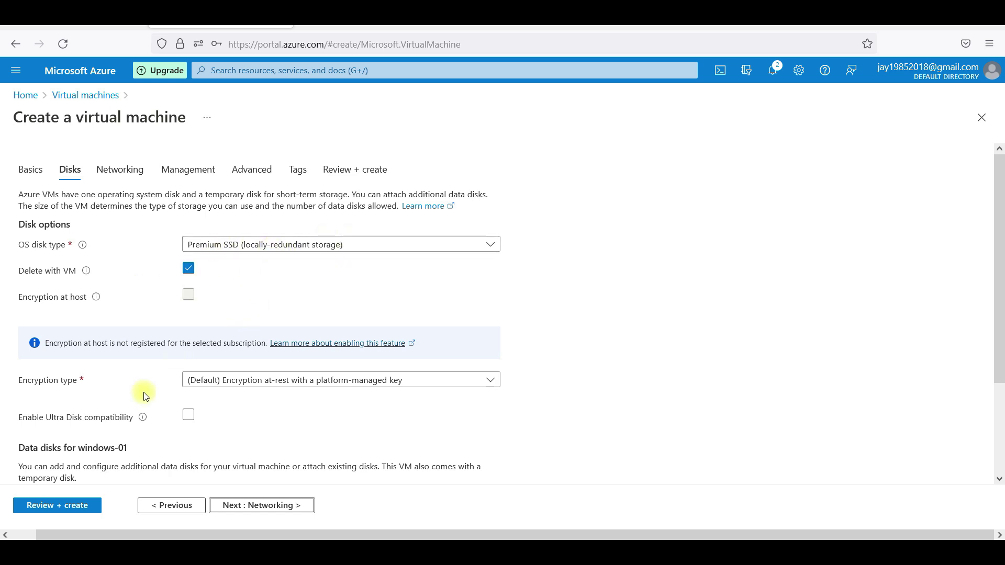
{"action": "left_click", "coordinate": [88, 504]}
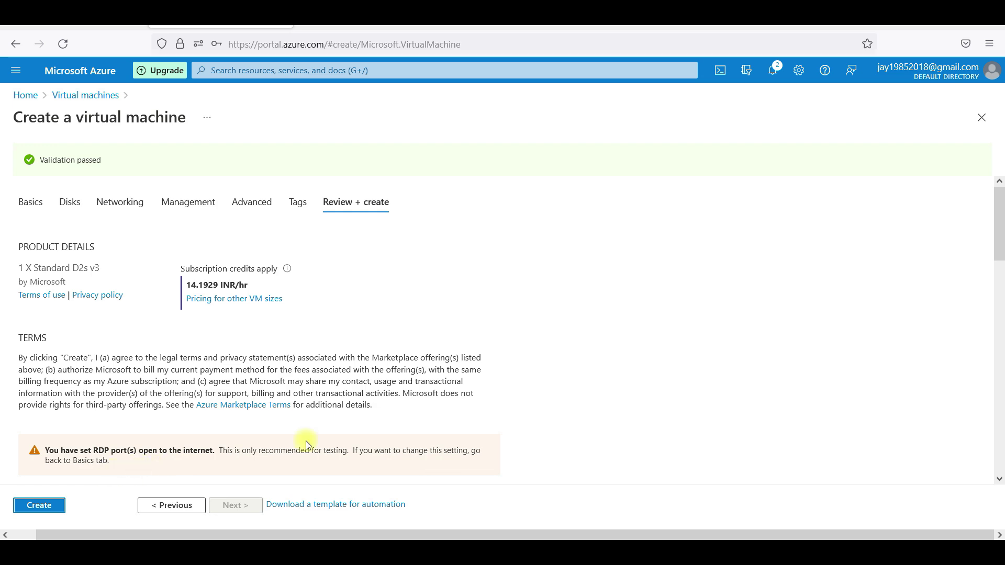
- Check the configuration summary and create the windows-01 virtual machine, declining to save the login in the browser
{"action": "left_click_drag", "start_coordinate": [1001, 198], "coordinate": [995, 419]}
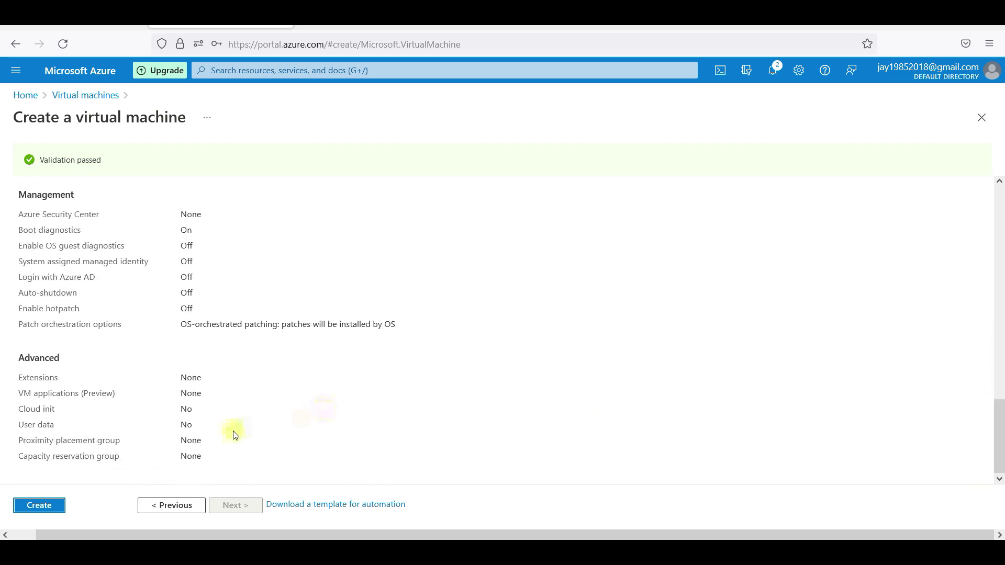
{"action": "left_click", "coordinate": [37, 505]}
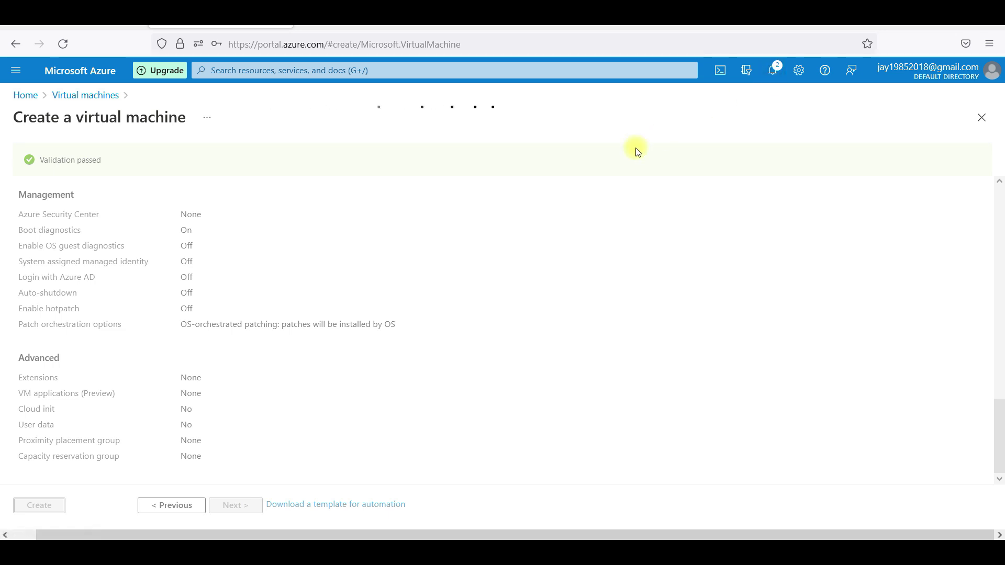
{"action": "left_click", "coordinate": [776, 72]}
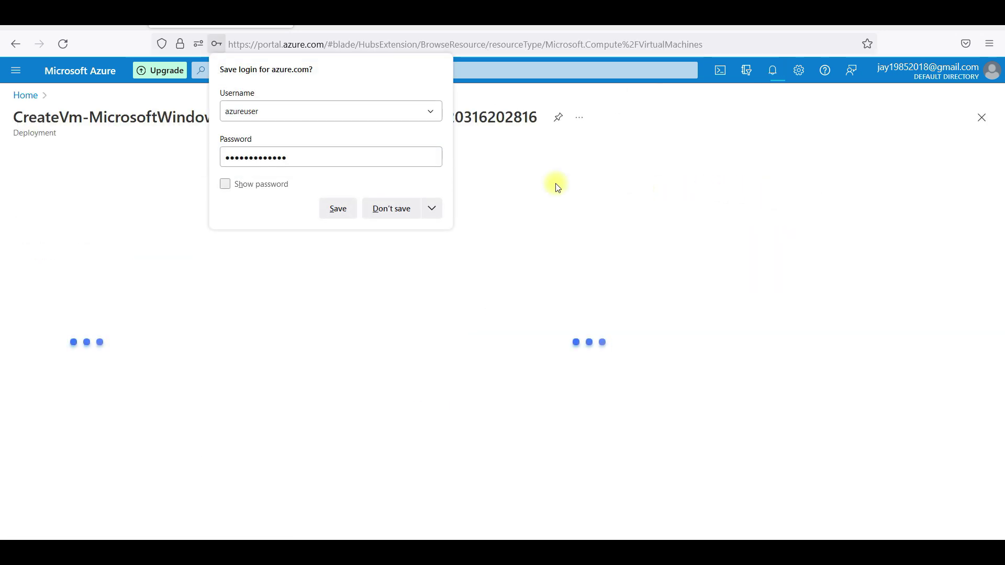
{"action": "left_click", "coordinate": [392, 209]}
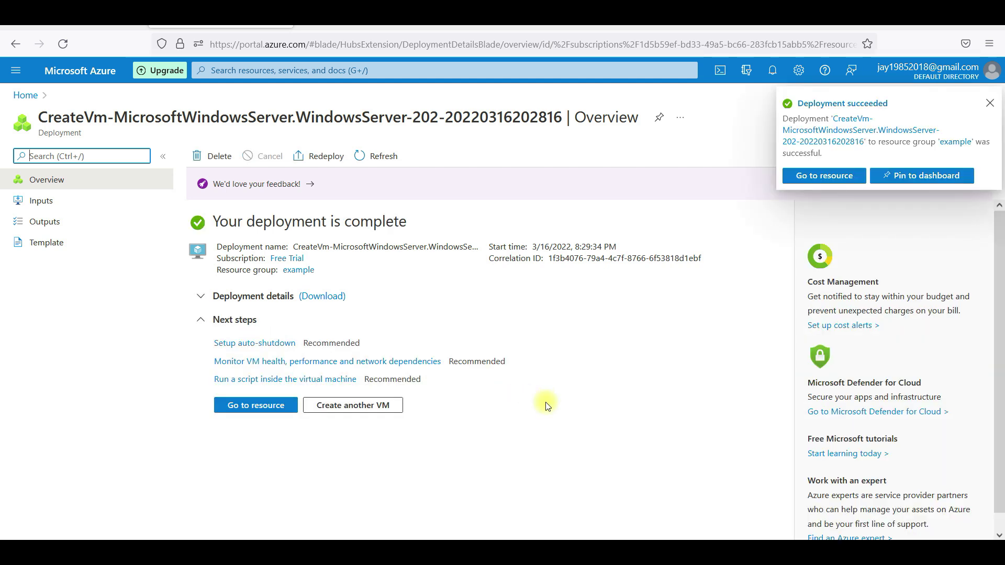
- View the overview of the deployed windows-01 virtual machine and examine all resources in the example resource group
{"action": "left_click", "coordinate": [832, 179]}
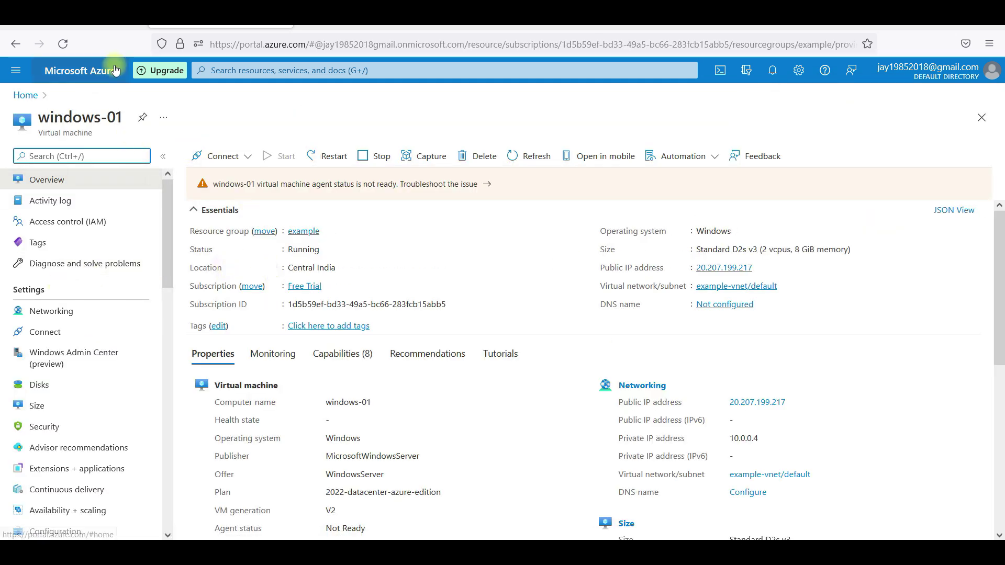
{"action": "left_click", "coordinate": [84, 71]}
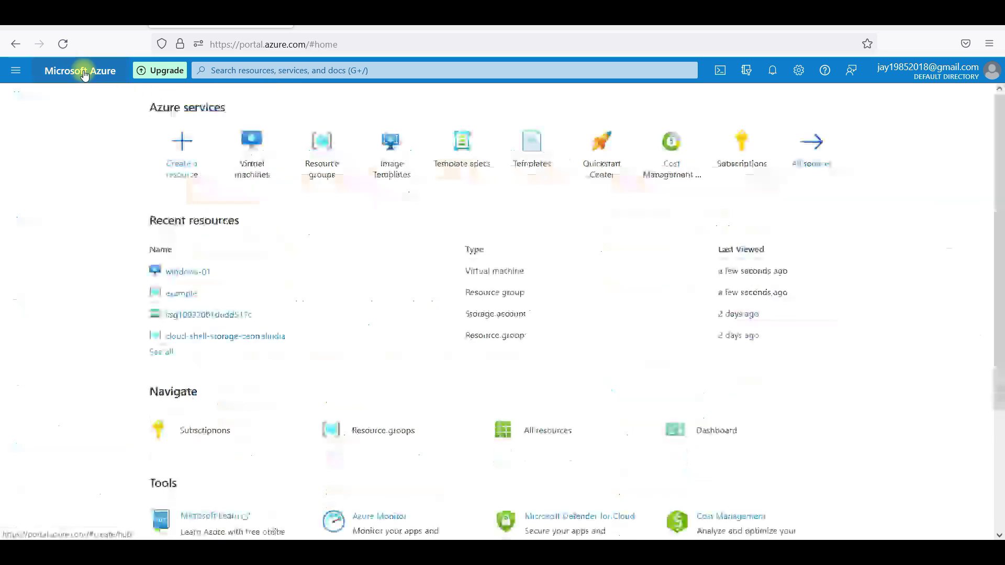
{"action": "left_click", "coordinate": [180, 294]}
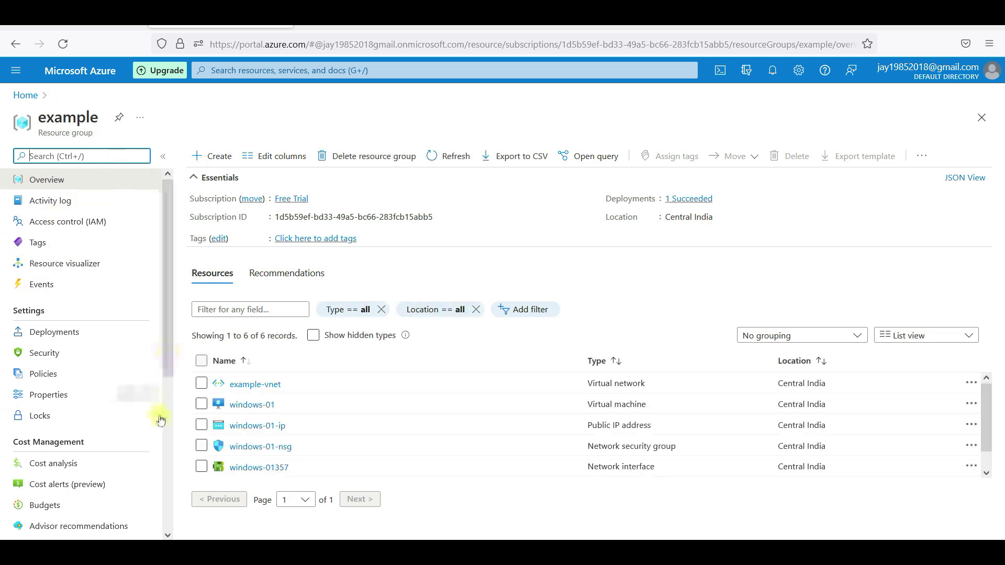
{"action": "left_click_drag", "start_coordinate": [987, 388], "coordinate": [909, 382]}
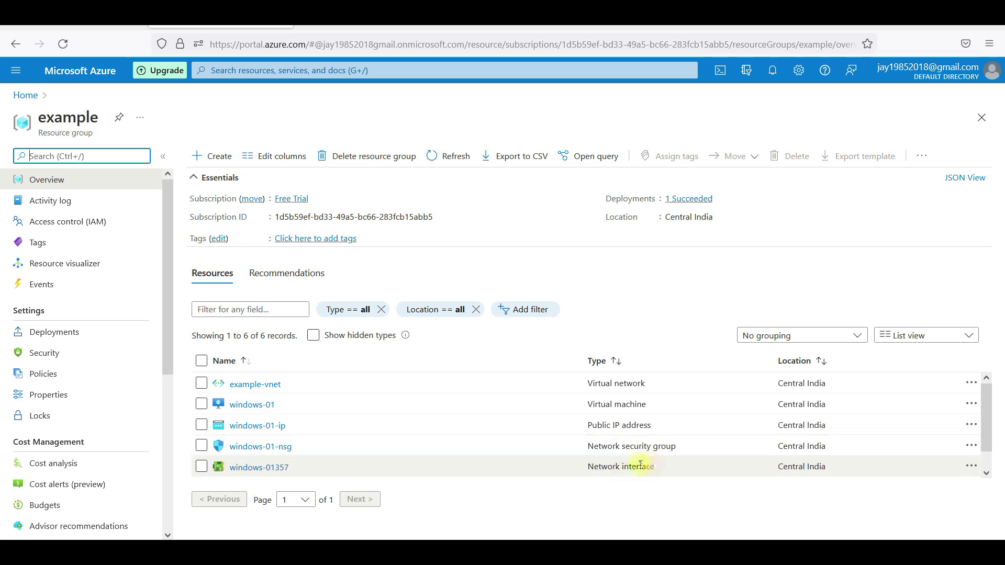
{"action": "left_click_drag", "start_coordinate": [989, 431], "coordinate": [988, 469]}
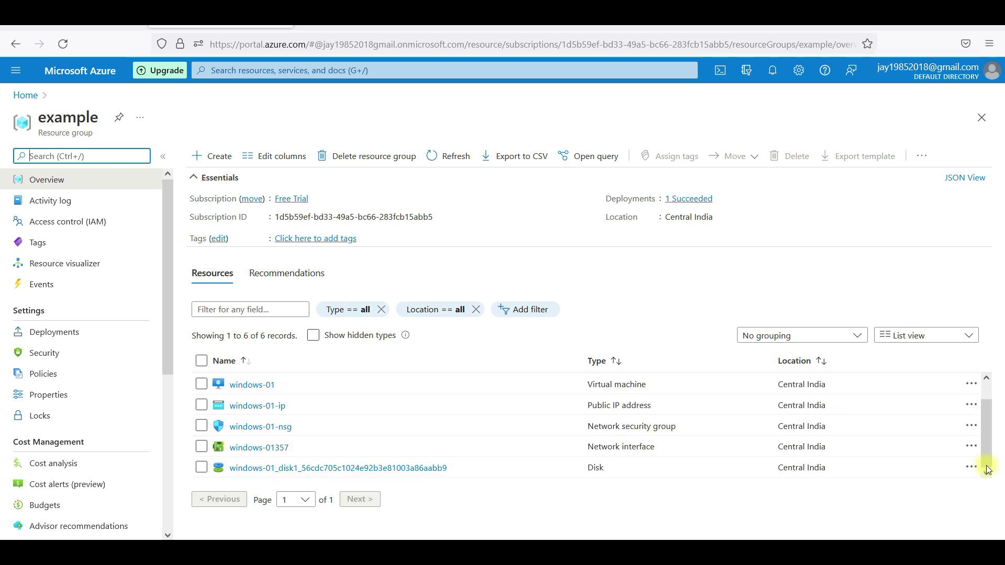
{"action": "left_click_drag", "start_coordinate": [988, 470], "coordinate": [988, 398]}
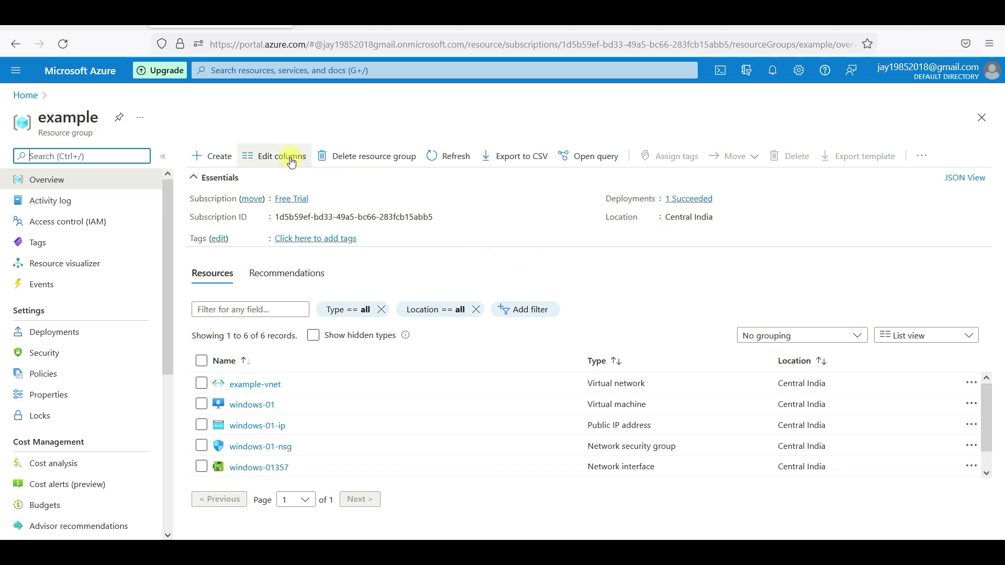
- Reopen the example resource group from the portal home and start deleting it
{"action": "left_click", "coordinate": [79, 73]}
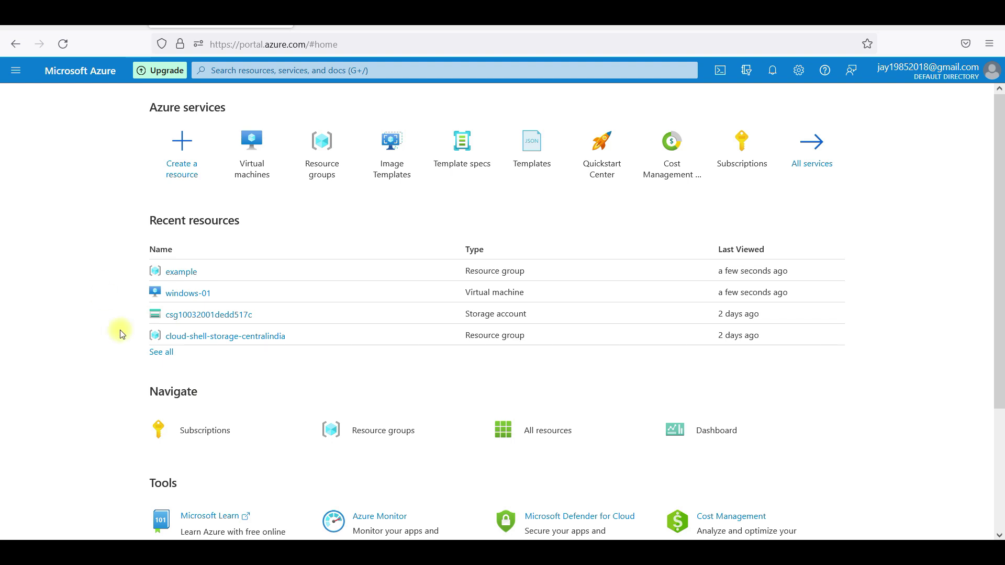
{"action": "left_click", "coordinate": [191, 271]}
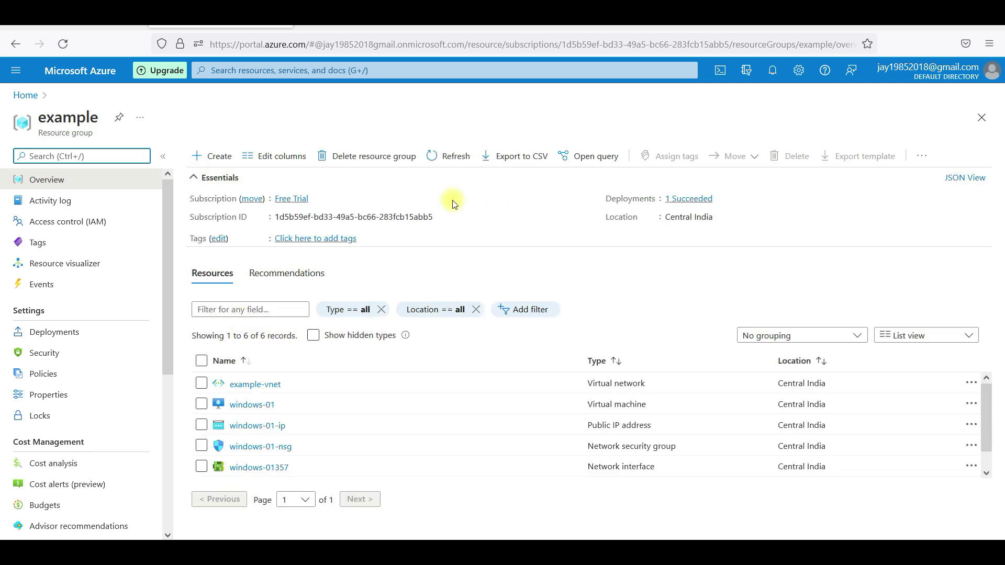
{"action": "left_click", "coordinate": [346, 164]}
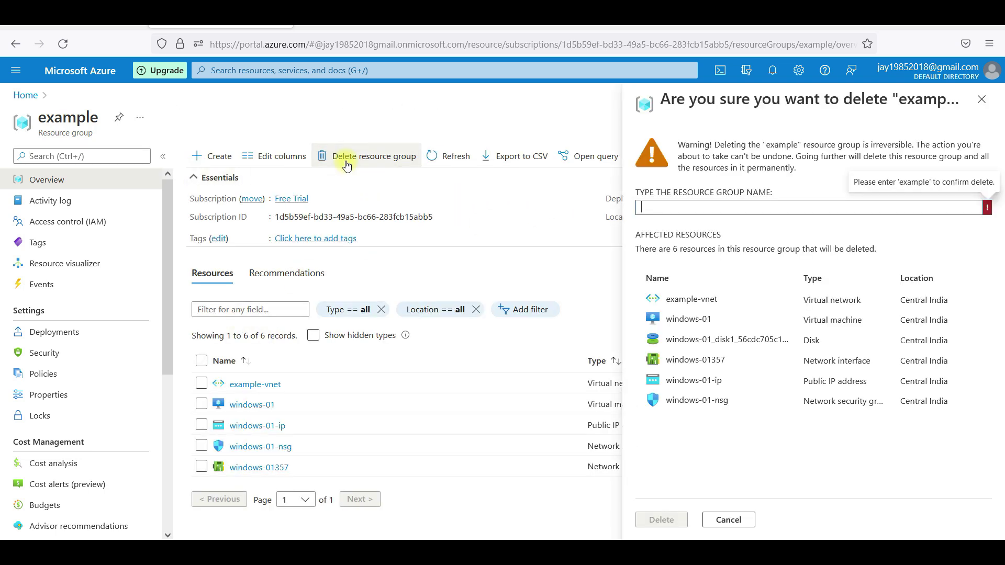
{"action": "left_click", "coordinate": [711, 210]}
{"action": "type", "text": "examole"}
{"action": "key", "text": "BackSpace"}
{"action": "key", "text": "BackSpace"}
{"action": "key", "text": "BackSpace"}
{"action": "key", "text": "BackSpace"}
{"action": "key", "text": "BackSpace"}
{"action": "key", "text": "BackSpace"}
{"action": "key", "text": "BackSpace"}
- Enter the group name example and confirm the permanent deletion of the resource group with all its resources
{"action": "type", "text": "example"}
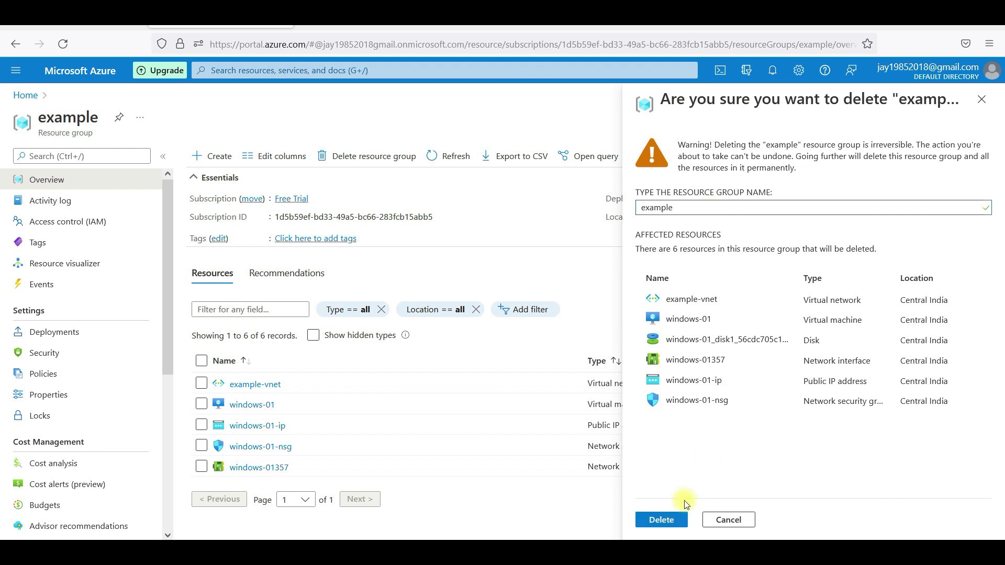
{"action": "left_click", "coordinate": [664, 519]}
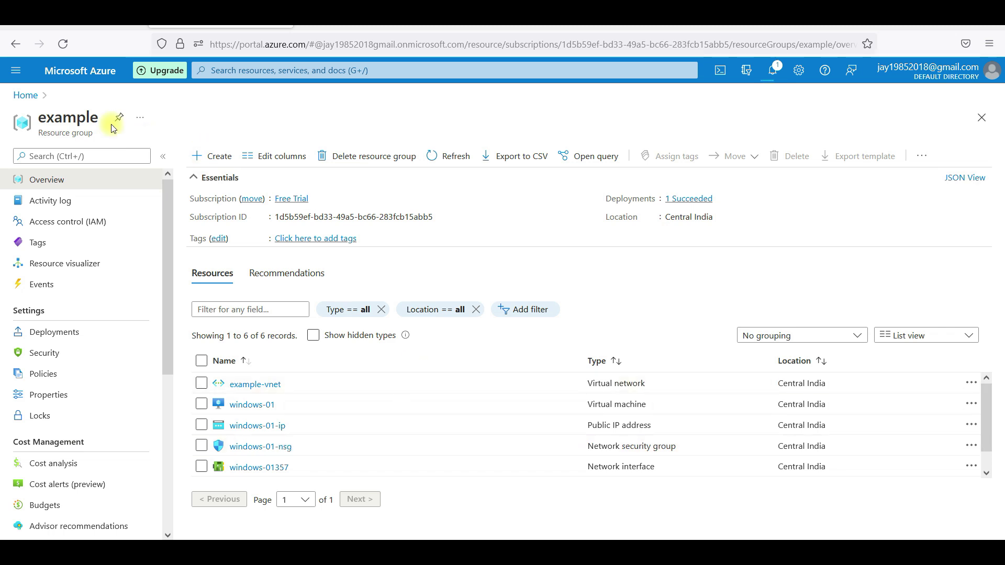
- Reload the portal home page and open the list of resource groups to check the deletion of example
{"action": "left_click", "coordinate": [89, 70]}
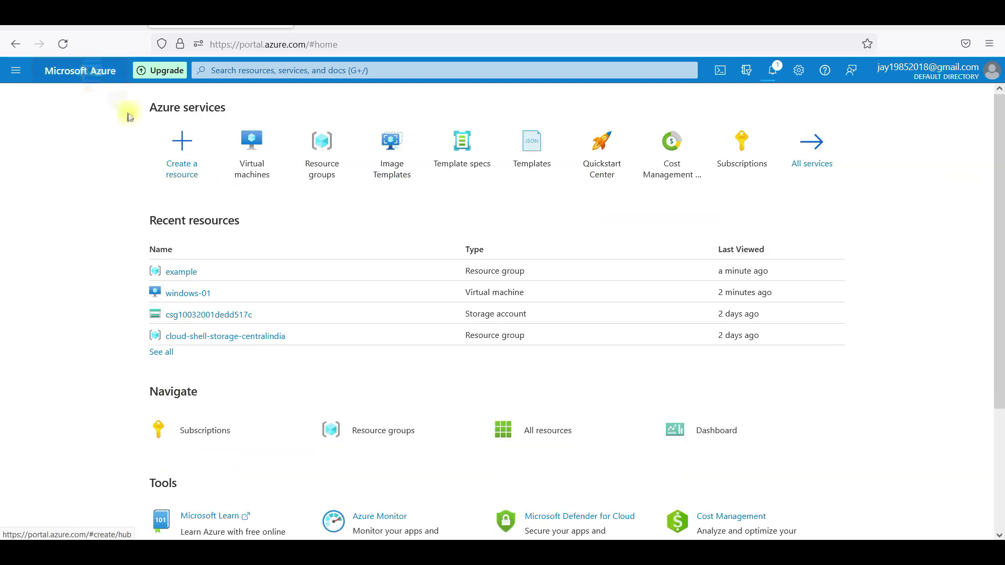
{"action": "left_click", "coordinate": [62, 44]}
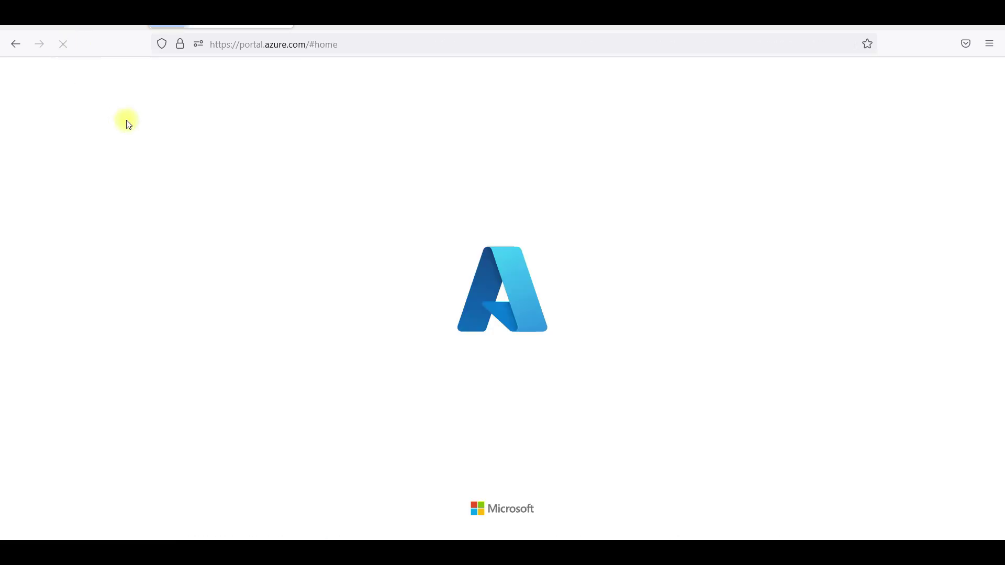
{"action": "left_click", "coordinate": [317, 168]}
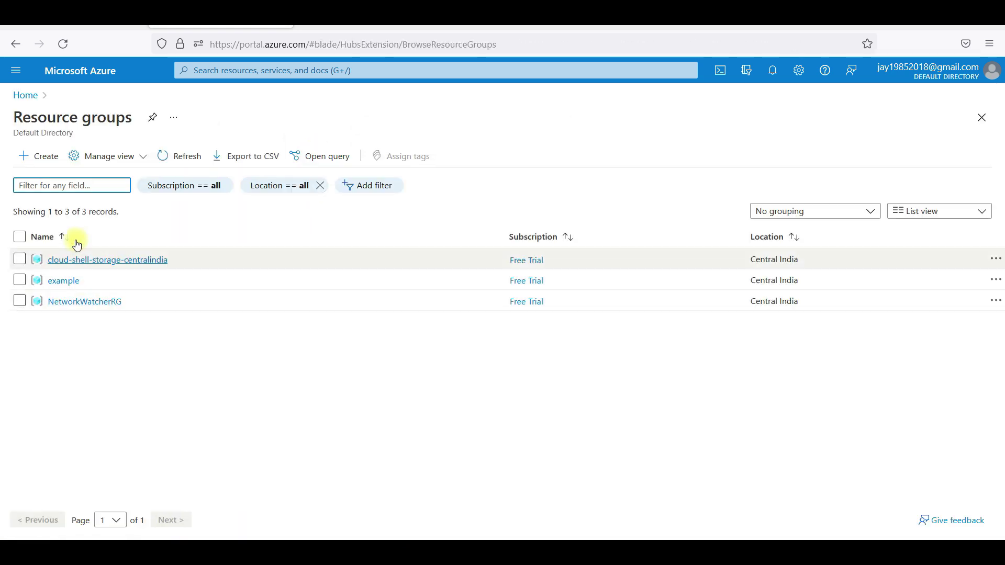
- Open the example resource group and check the portal notifications for the status of its deletion
{"action": "left_click", "coordinate": [66, 281]}
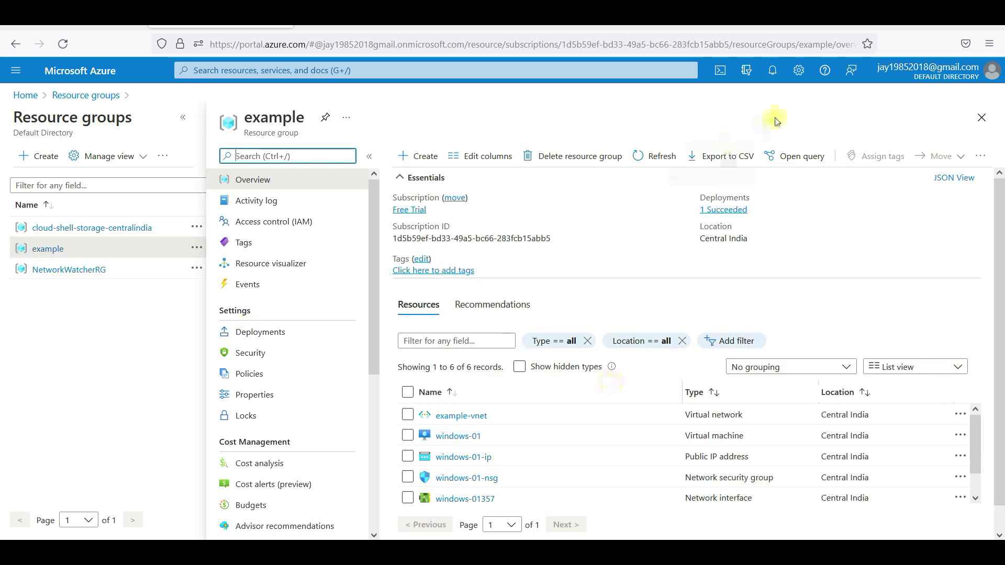
{"action": "left_click", "coordinate": [774, 71]}
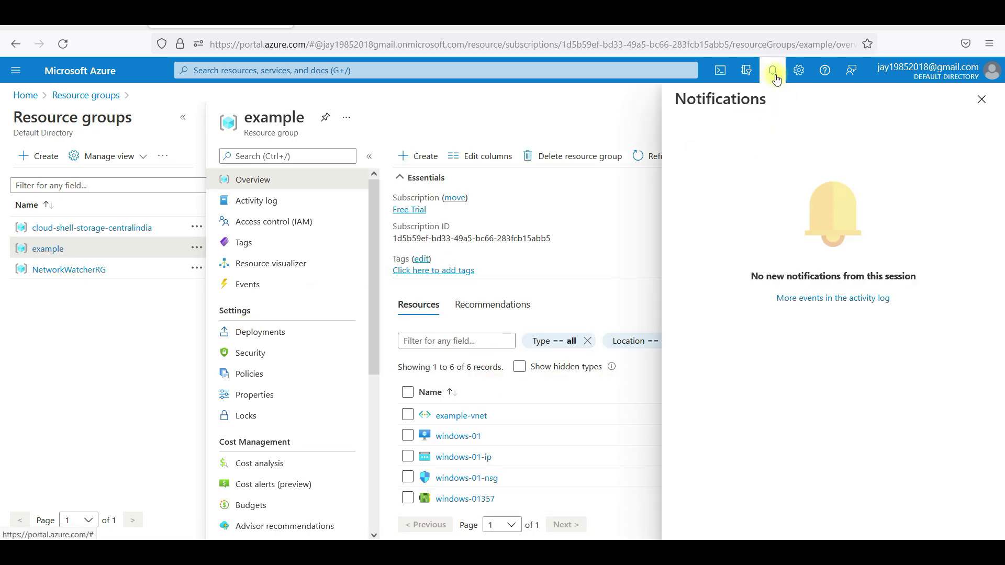
{"action": "left_click", "coordinate": [774, 74]}
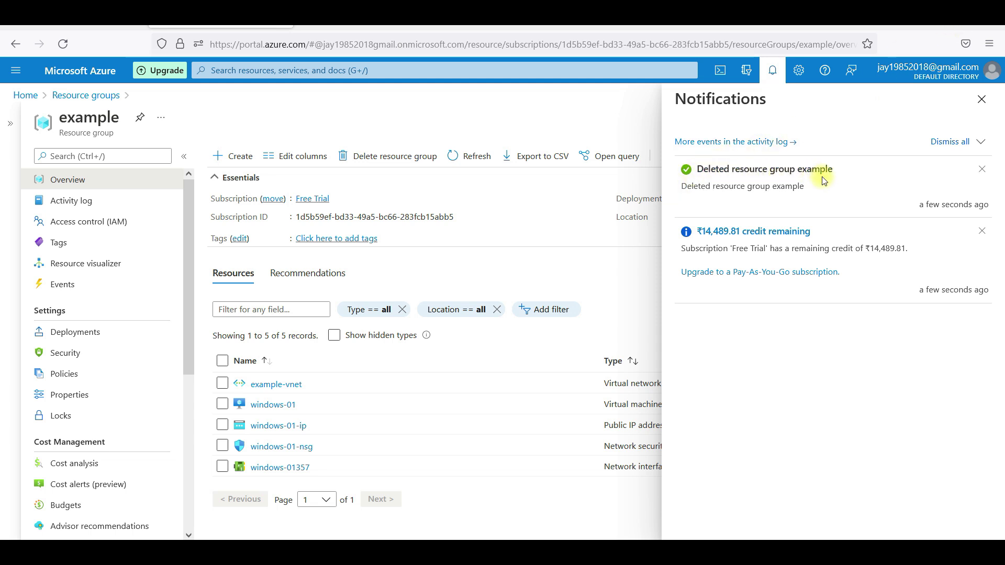
- Go back to the portal home and review the list of resource groups for the example group
{"action": "left_click", "coordinate": [88, 73]}
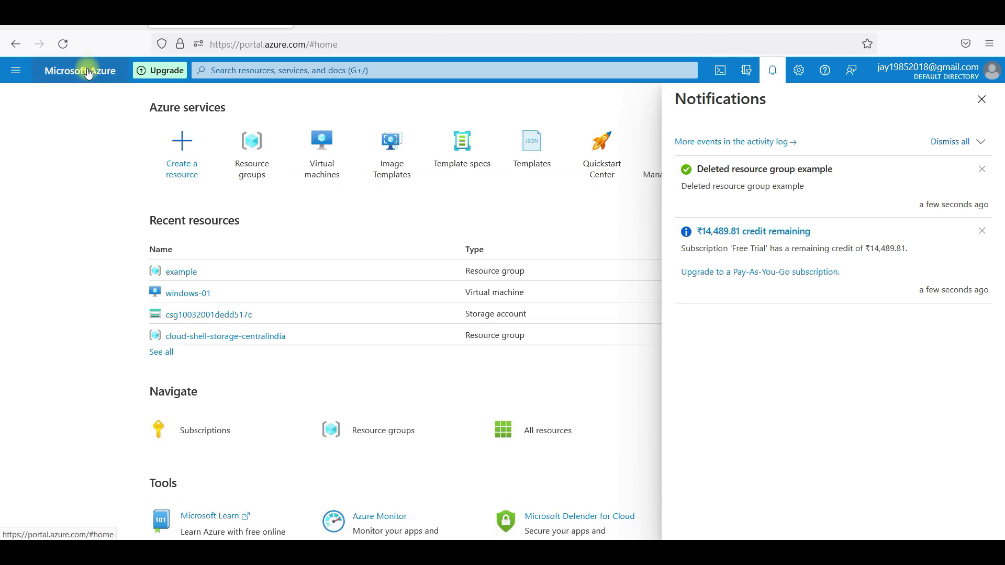
{"action": "left_click", "coordinate": [249, 143]}
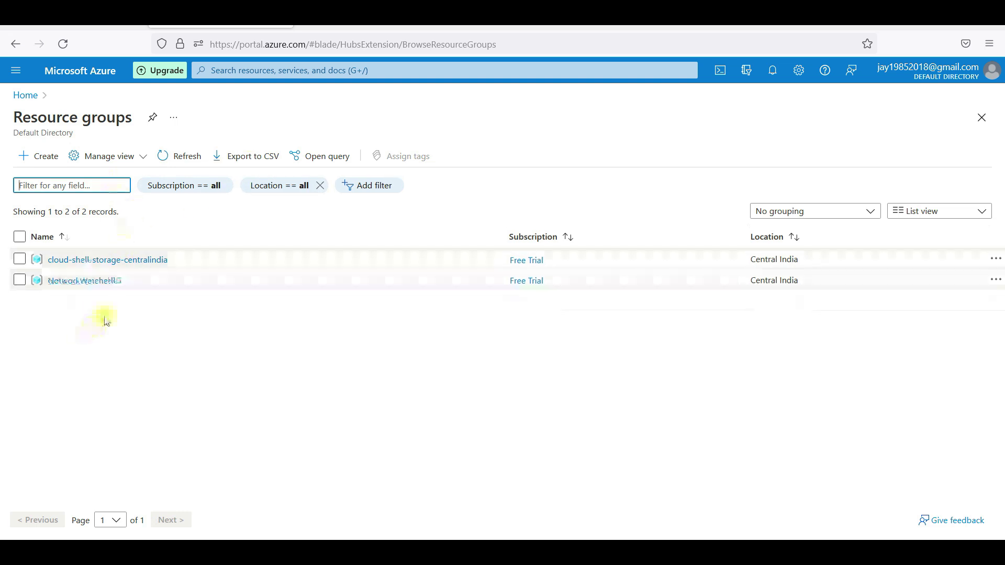
{"action": "left_click", "coordinate": [104, 81]}
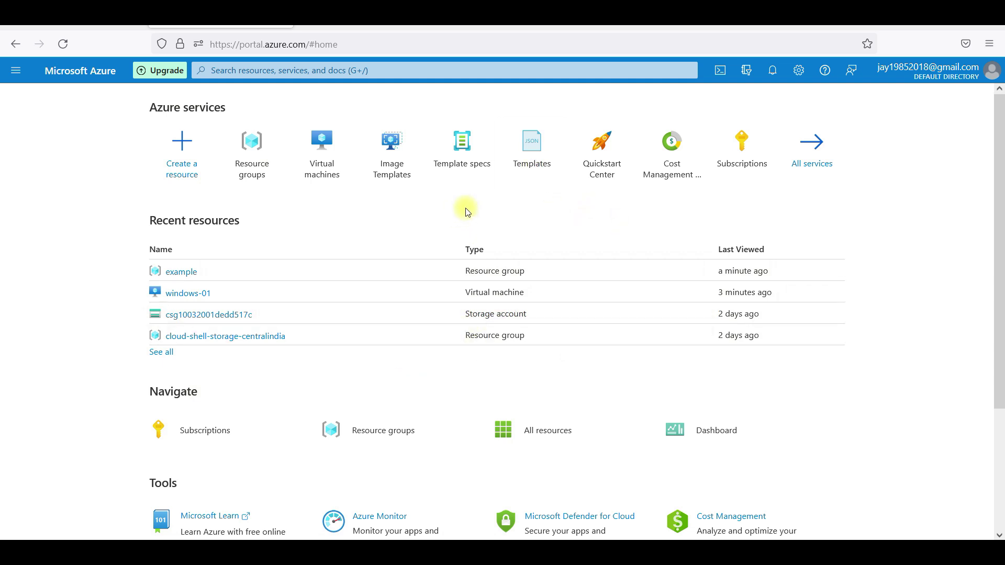
- Check the last-viewed times of the recent resources and try to open the example resource group from there
{"action": "triple_click", "coordinate": [722, 269]}
{"action": "left_click", "coordinate": [871, 332]}
{"action": "left_click", "coordinate": [193, 271]}
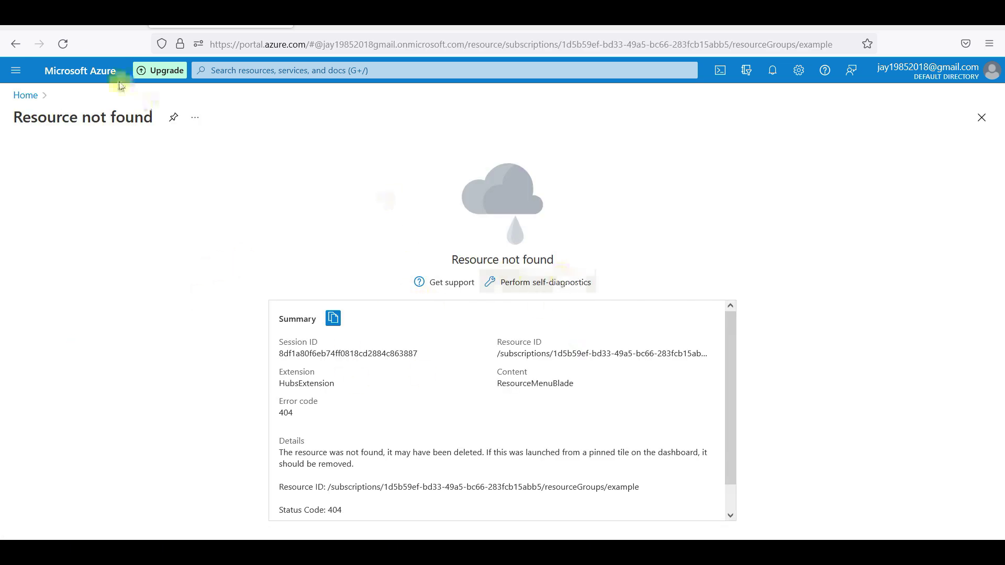
- Recheck the resource groups list from the portal home and return to the home page
{"action": "left_click", "coordinate": [88, 70]}
{"action": "left_click", "coordinate": [254, 135]}
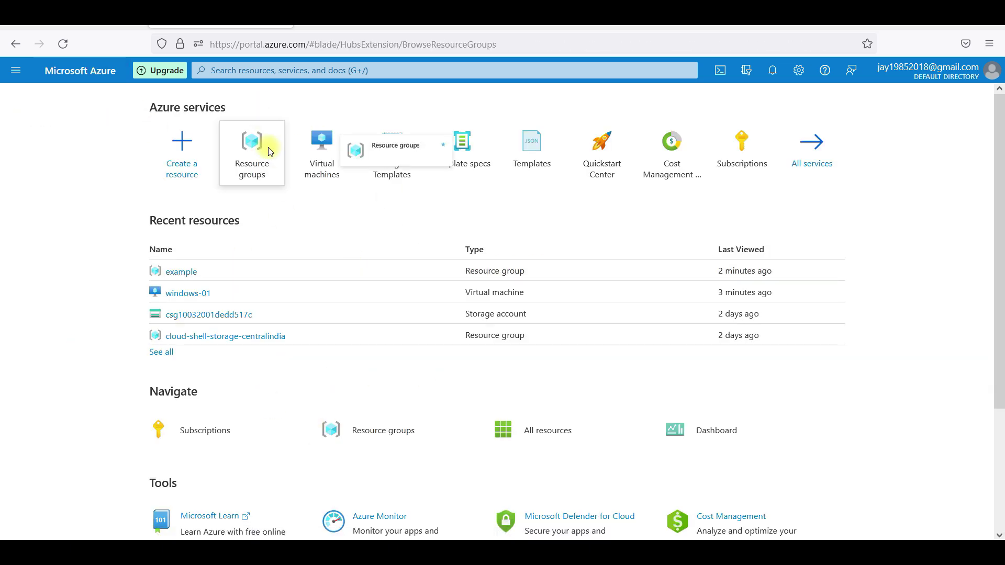
{"action": "left_click", "coordinate": [74, 70]}
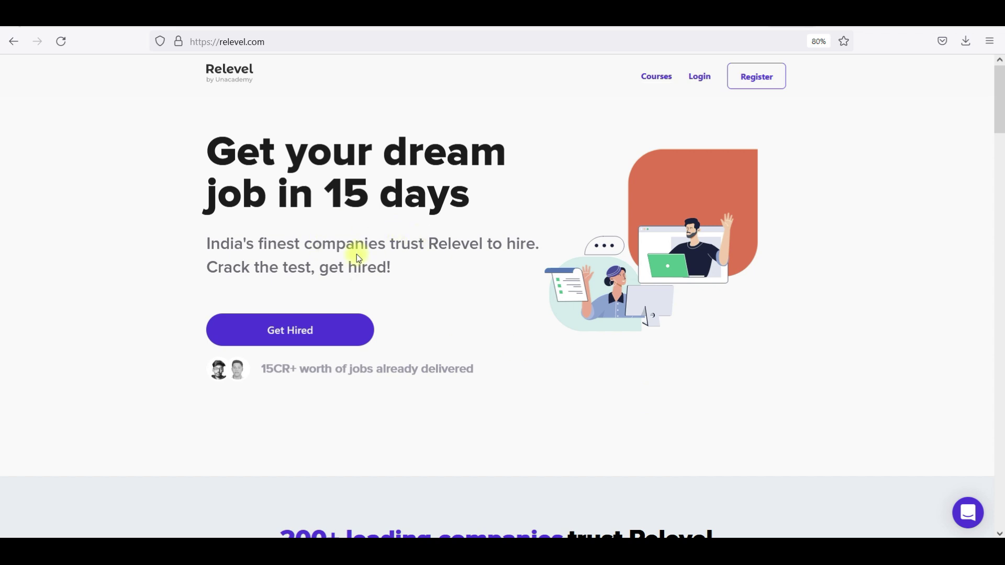
- On the Relevel website, open the test selection page and examine the offered tests and the skills required for the Business Development Test
{"action": "left_click", "coordinate": [309, 331]}
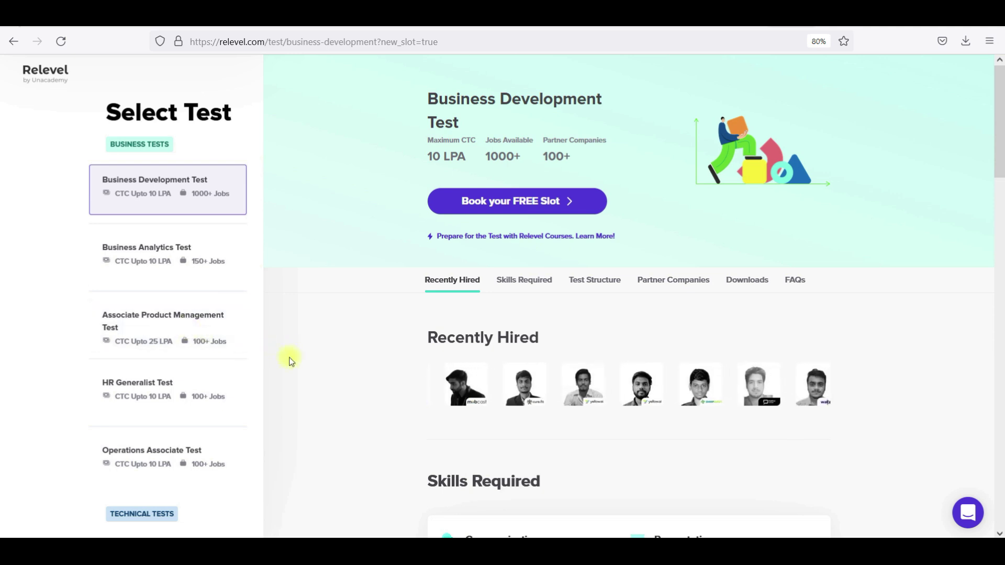
{"action": "key", "text": "ctrl+minus"}
{"action": "key", "text": "ctrl+minus"}
{"action": "key", "text": "ctrl+minus"}
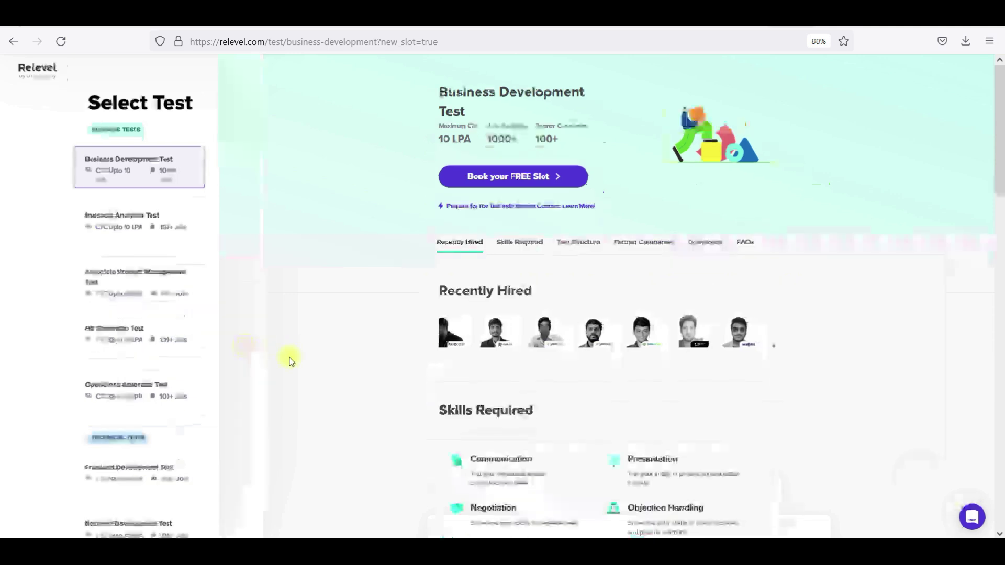
{"action": "key", "text": "ctrl+plus"}
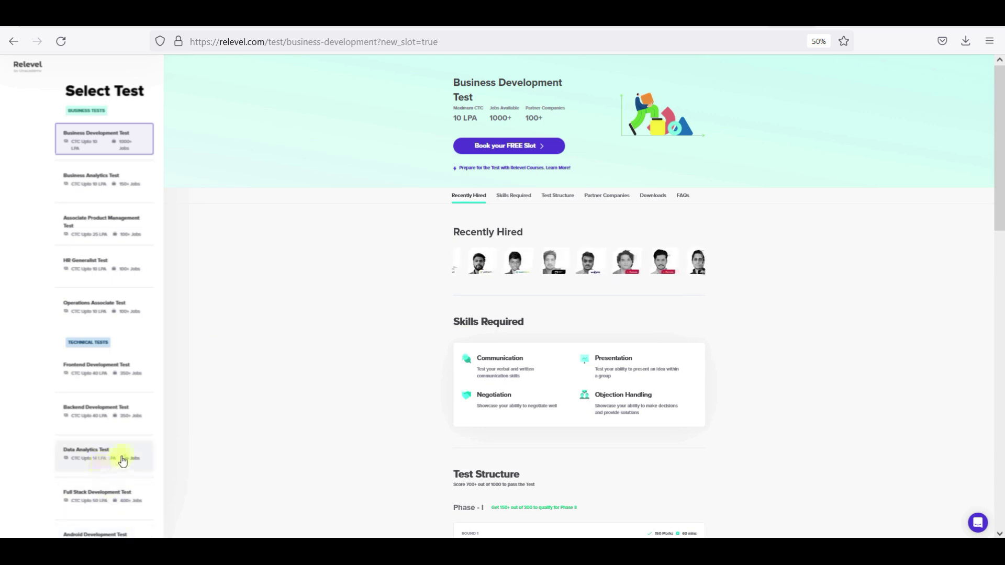
{"action": "key", "text": "ctrl+plus"}
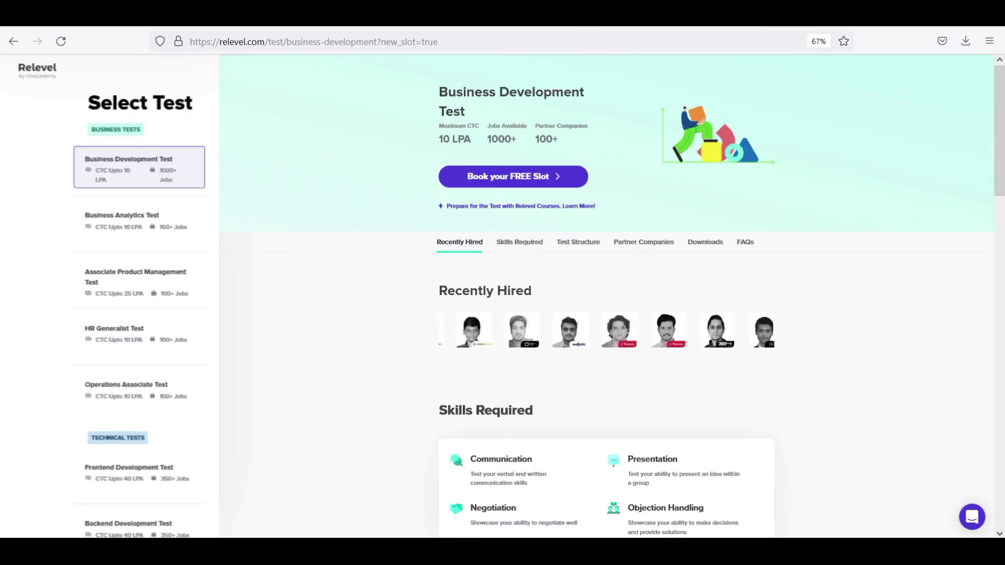
{"action": "key", "text": "ctrl+plus"}
{"action": "scroll", "coordinate": [518, 164], "scroll_direction": "down", "scroll_amount": 5}
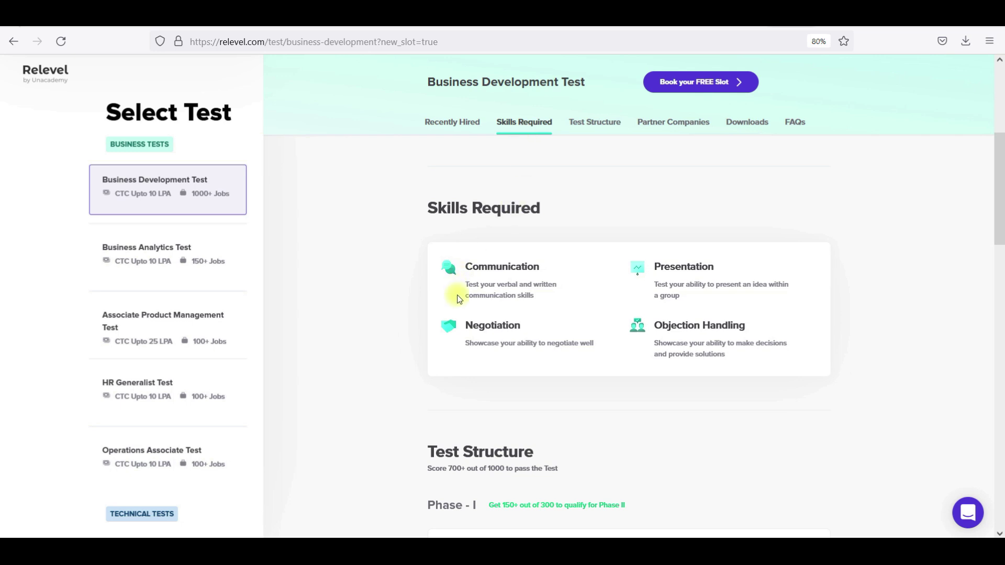